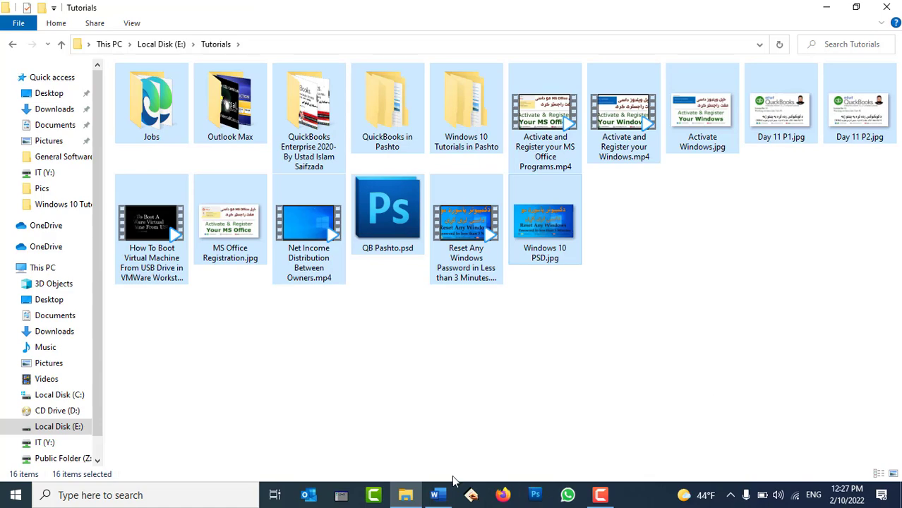
Switch to the Word document of Windows 10 keyboard shortcuts and select the five-item bulleted list below the introduction.
{"action": "left_click", "coordinate": [439, 496]}
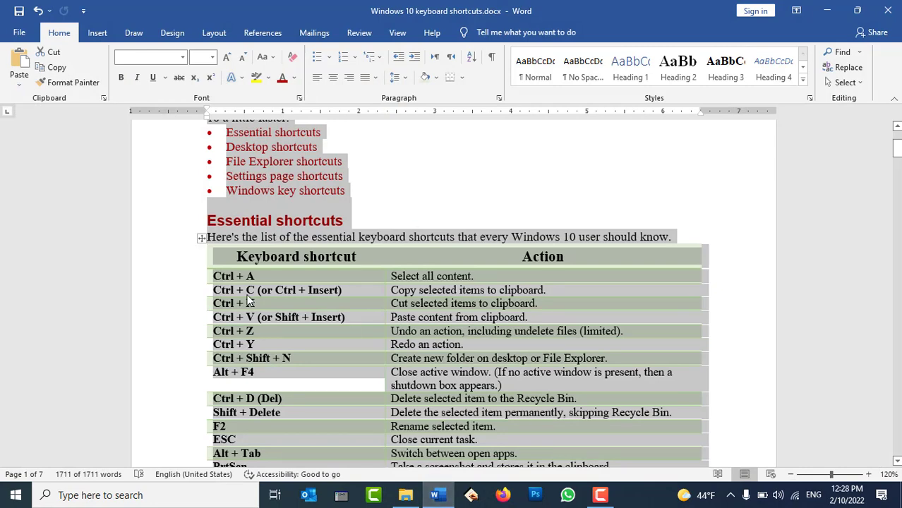
{"action": "left_click", "coordinate": [247, 291]}
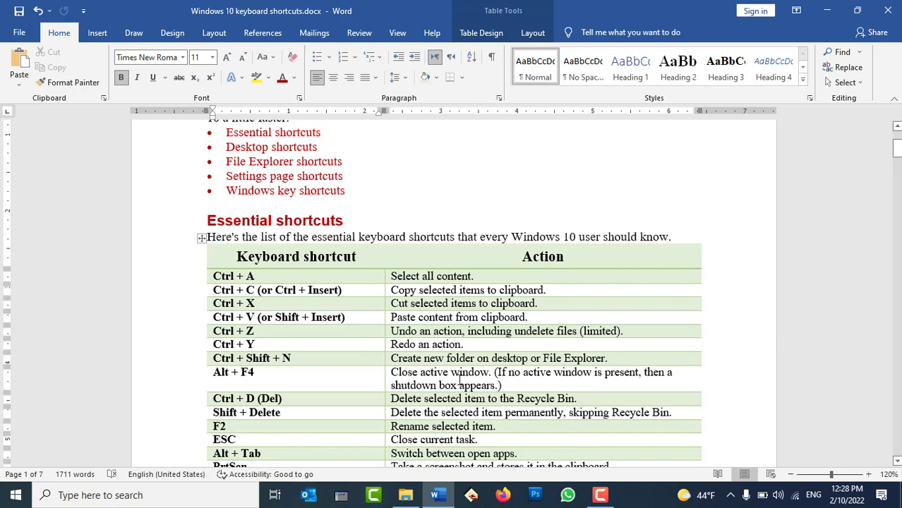
{"action": "scroll", "coordinate": [427, 242], "scroll_direction": "up", "scroll_amount": 3}
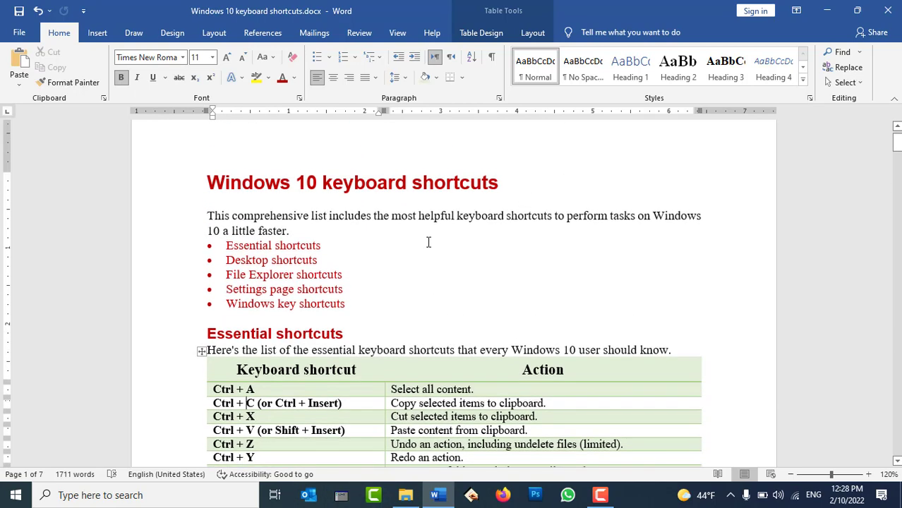
{"action": "left_click_drag", "start_coordinate": [347, 305], "coordinate": [226, 245]}
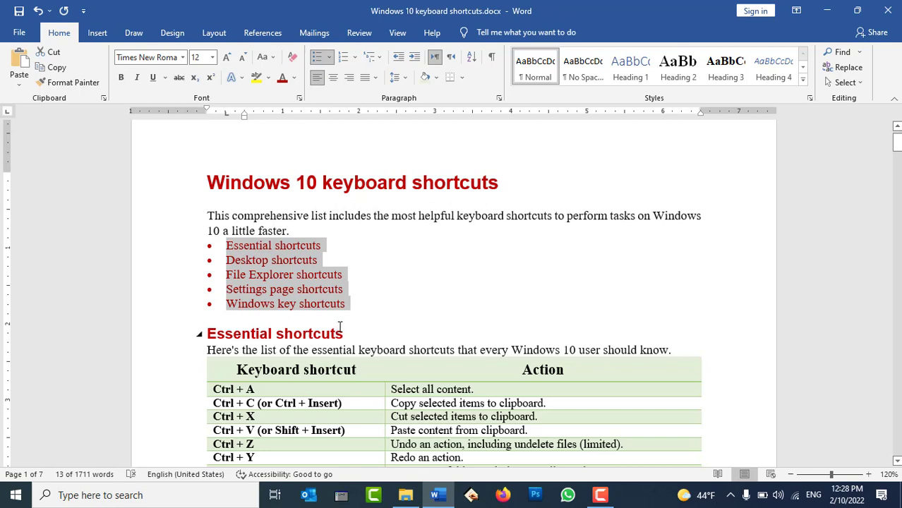
Switch to File Explorer, duplicate Windows 10 PSD.jpg within the Tutorials folder, and delete the copy.
{"action": "left_click", "coordinate": [409, 497]}
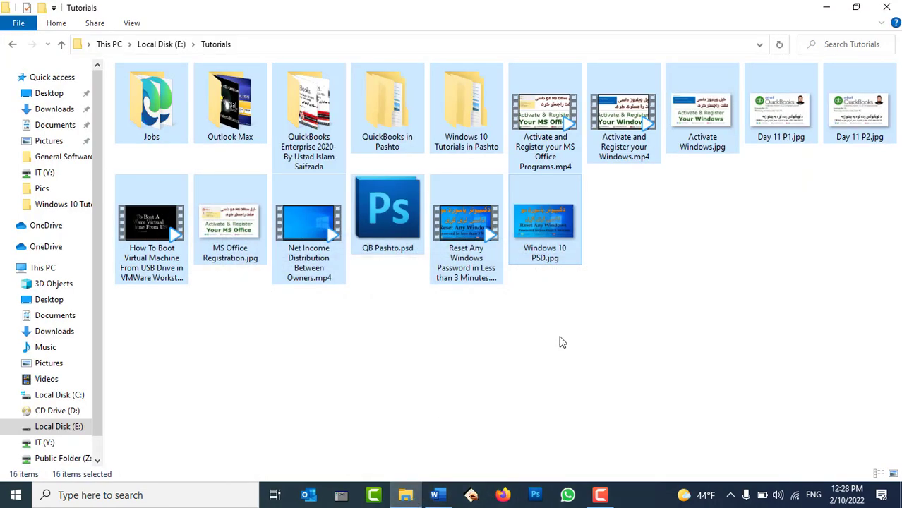
{"action": "left_click", "coordinate": [556, 242]}
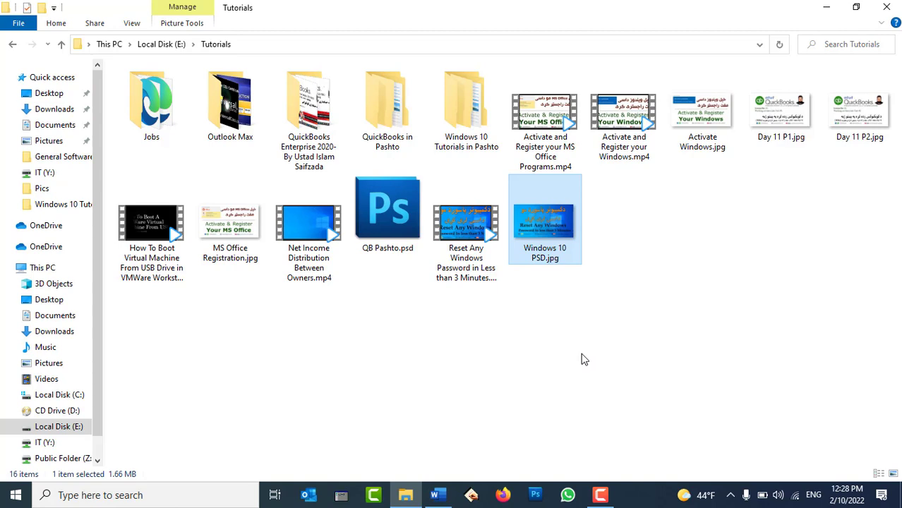
{"action": "left_click", "coordinate": [580, 358]}
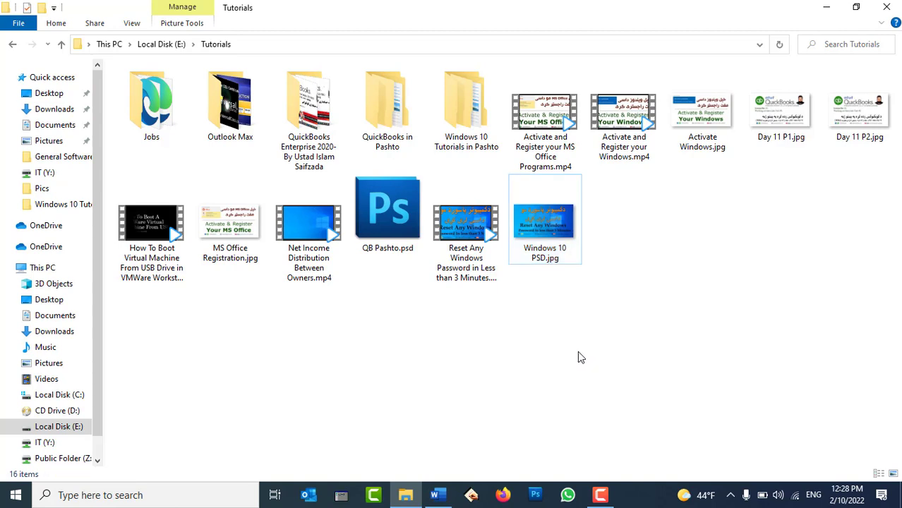
{"action": "key", "text": "ctrl+v"}
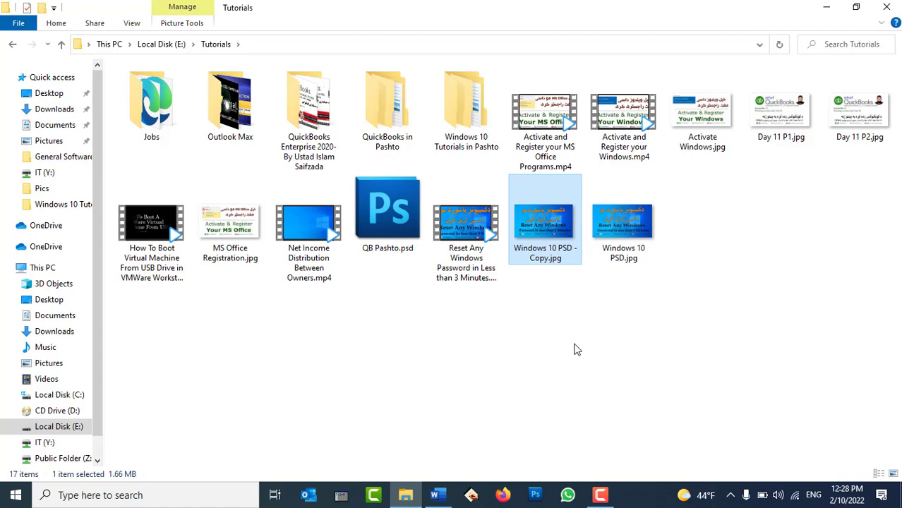
{"action": "key", "text": "Delete"}
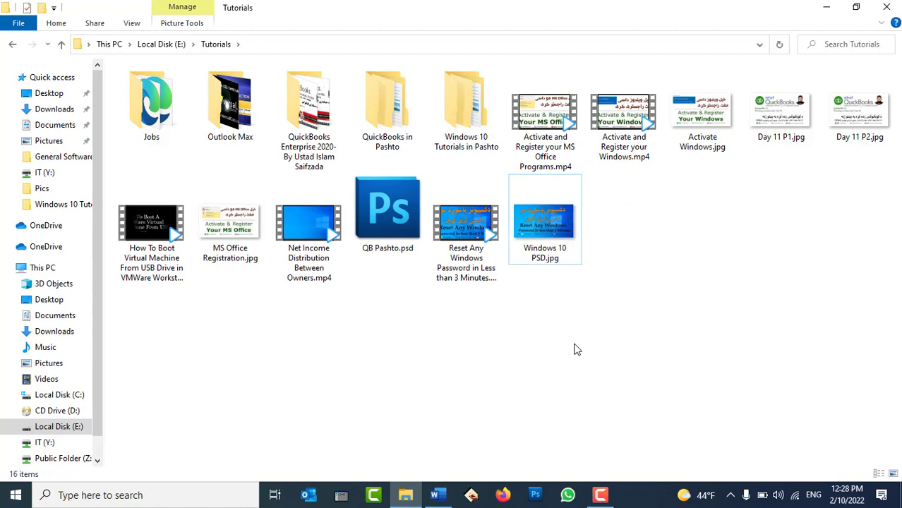
Switch to the Word document and cut the text "File Explorer shortcuts" from the bulleted list.
{"action": "left_click", "coordinate": [435, 495]}
{"action": "scroll", "coordinate": [317, 342], "scroll_direction": "down", "scroll_amount": 2}
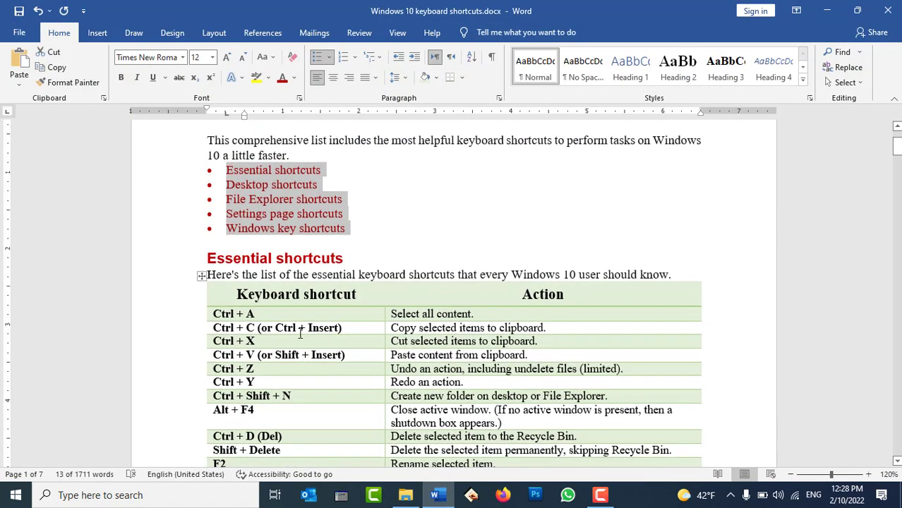
{"action": "left_click", "coordinate": [259, 341]}
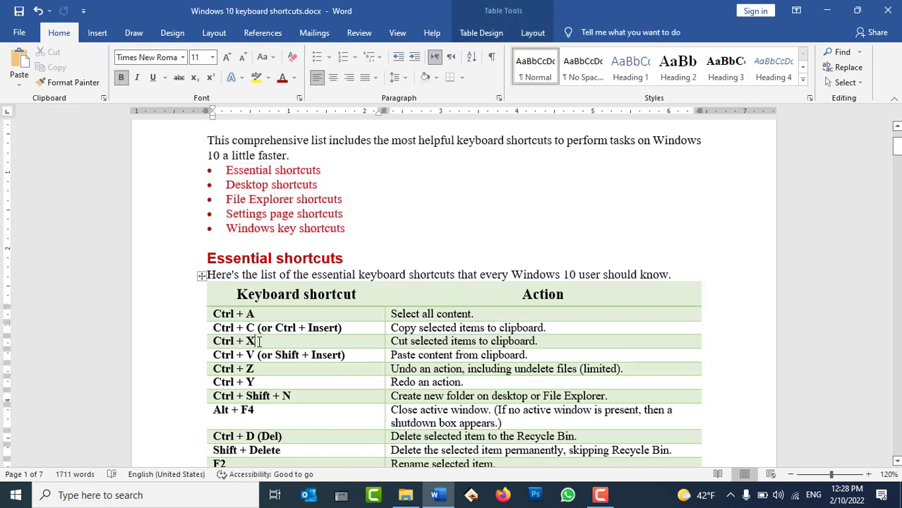
{"action": "scroll", "coordinate": [344, 308], "scroll_direction": "up", "scroll_amount": 2}
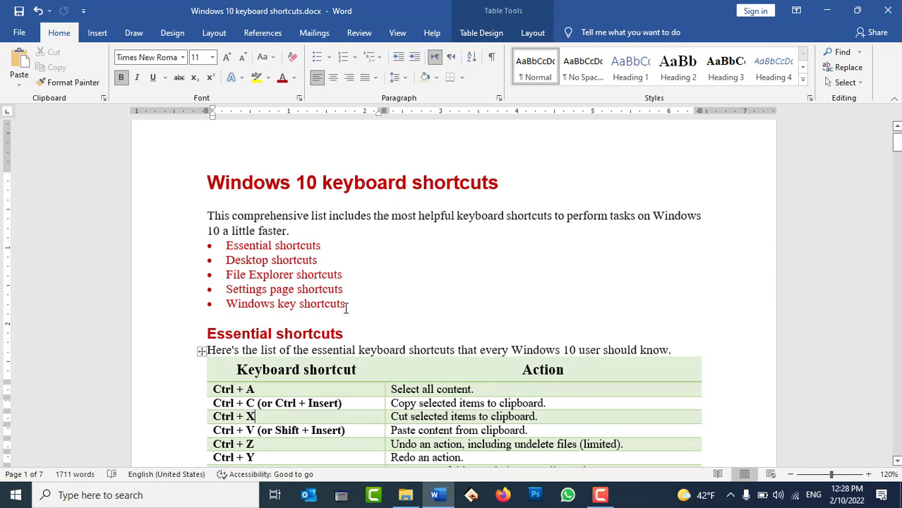
{"action": "left_click_drag", "start_coordinate": [347, 275], "coordinate": [246, 274]}
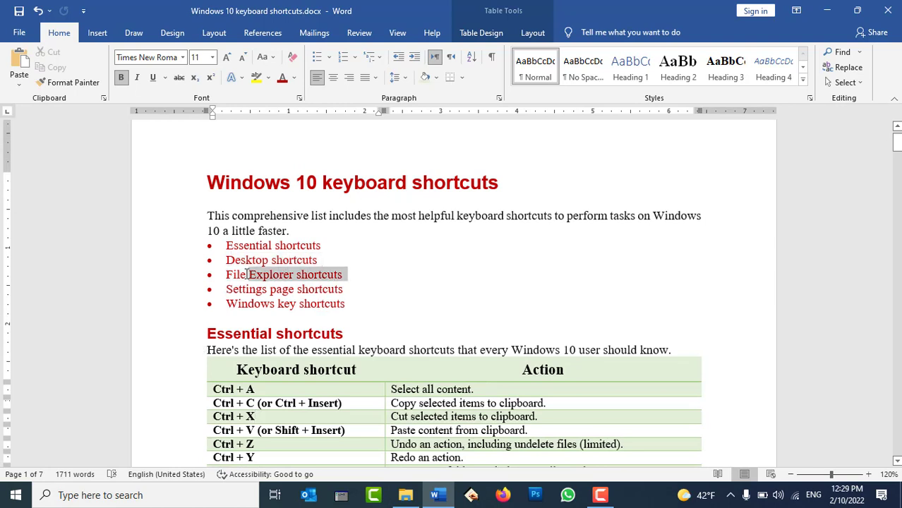
{"action": "left_click_drag", "start_coordinate": [343, 275], "coordinate": [225, 274]}
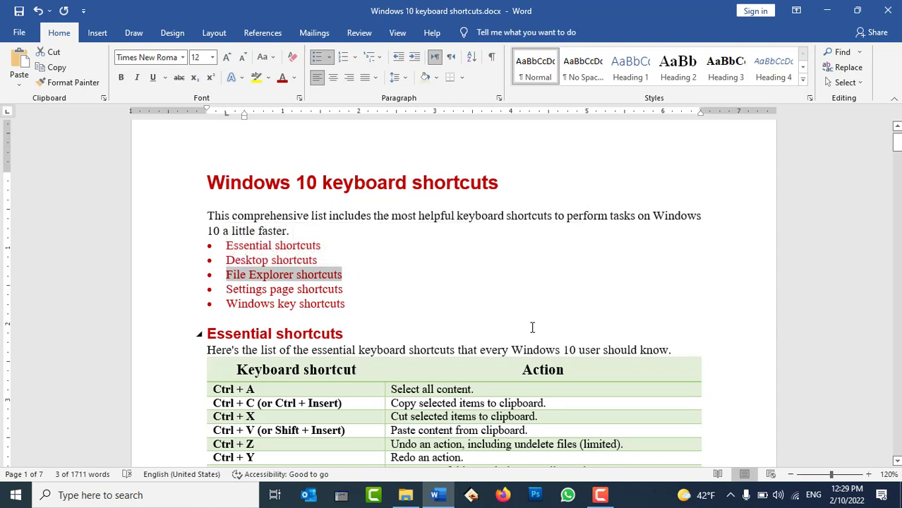
{"action": "key", "text": "ctrl+x"}
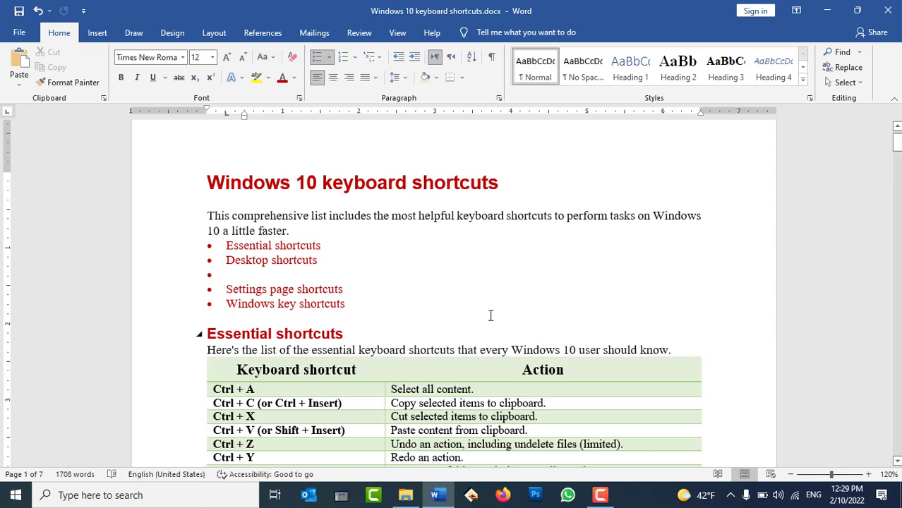
Paste the cut text back into the empty bullet between "Desktop shortcuts" and "Settings page shortcuts".
{"action": "left_click", "coordinate": [352, 290]}
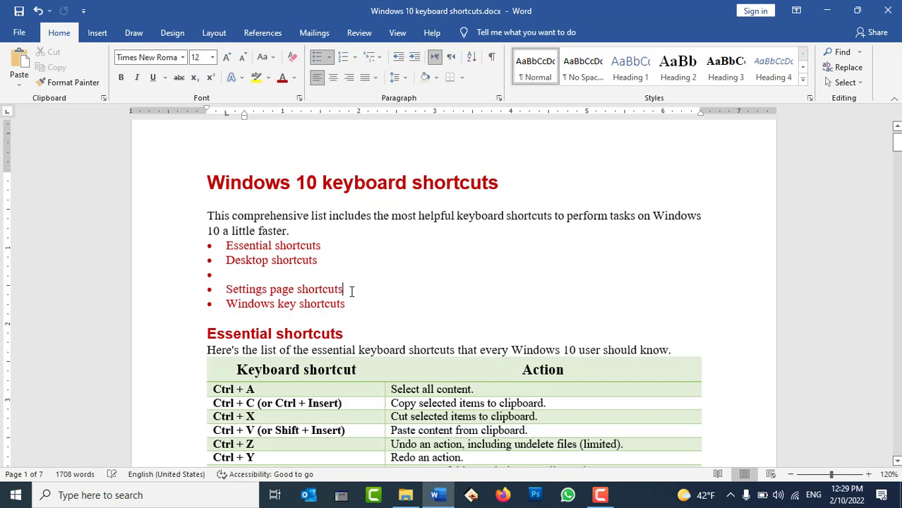
{"action": "left_click", "coordinate": [250, 275]}
{"action": "key", "text": "ctrl+v"}
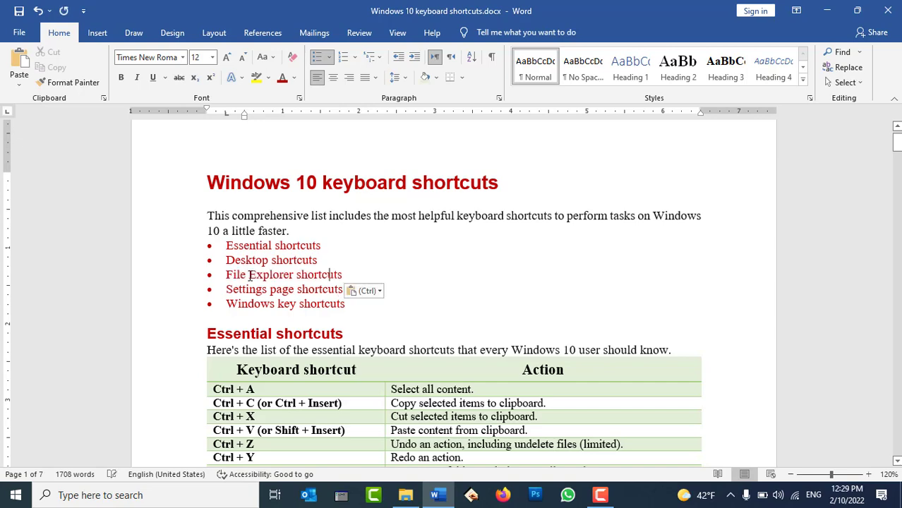
Review the select all, copy, cut, paste and undo rows of the Essential shortcuts table.
{"action": "scroll", "coordinate": [471, 263], "scroll_direction": "down", "scroll_amount": 2}
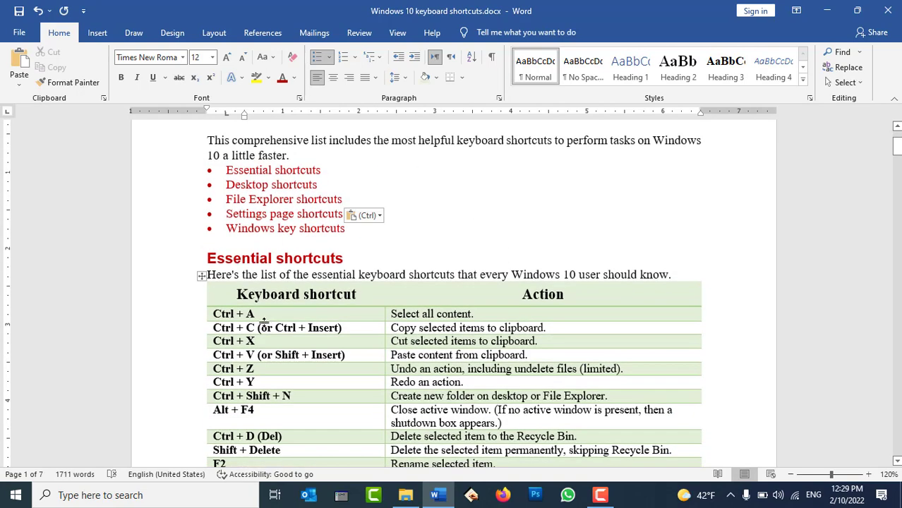
{"action": "left_click", "coordinate": [253, 316]}
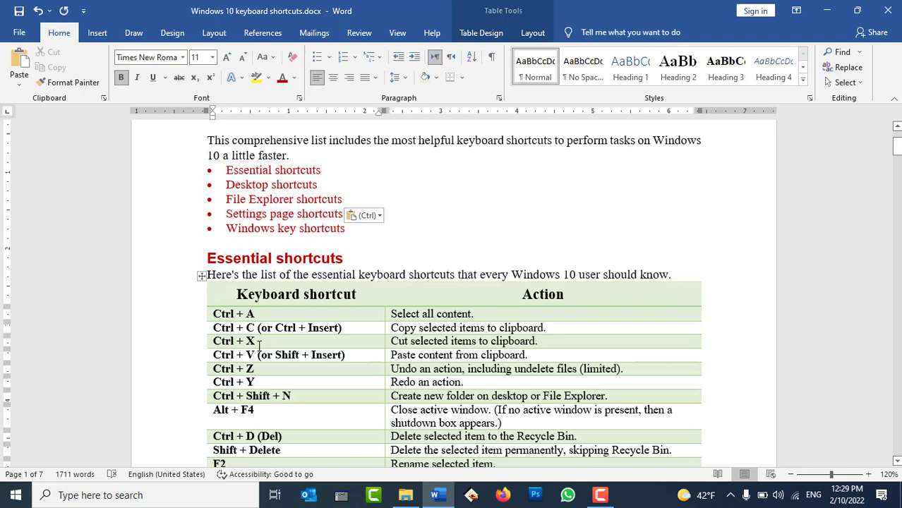
{"action": "scroll", "coordinate": [259, 344], "scroll_direction": "down", "scroll_amount": 1}
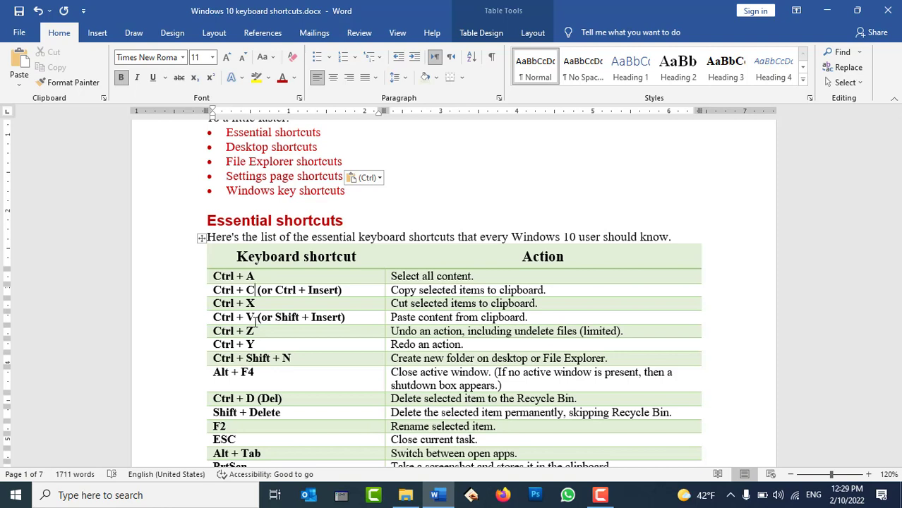
{"action": "left_click_drag", "start_coordinate": [252, 319], "coordinate": [209, 317]}
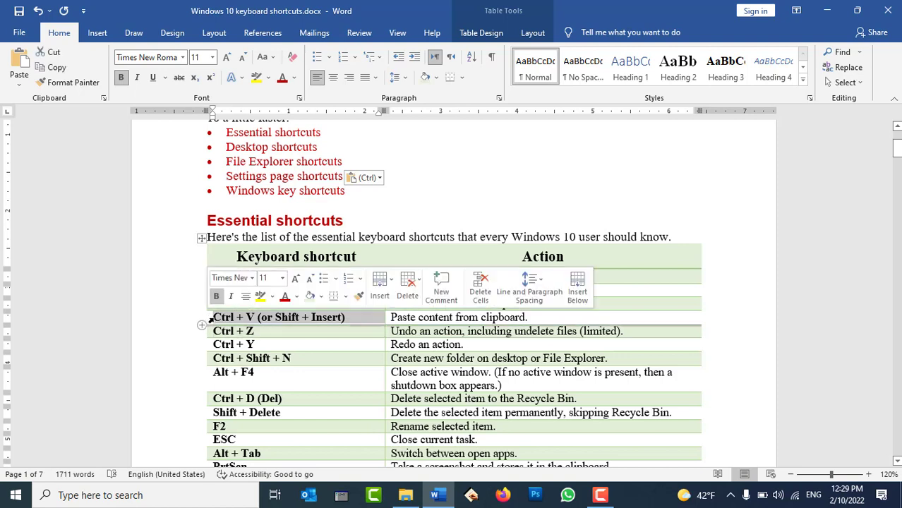
{"action": "left_click", "coordinate": [250, 319]}
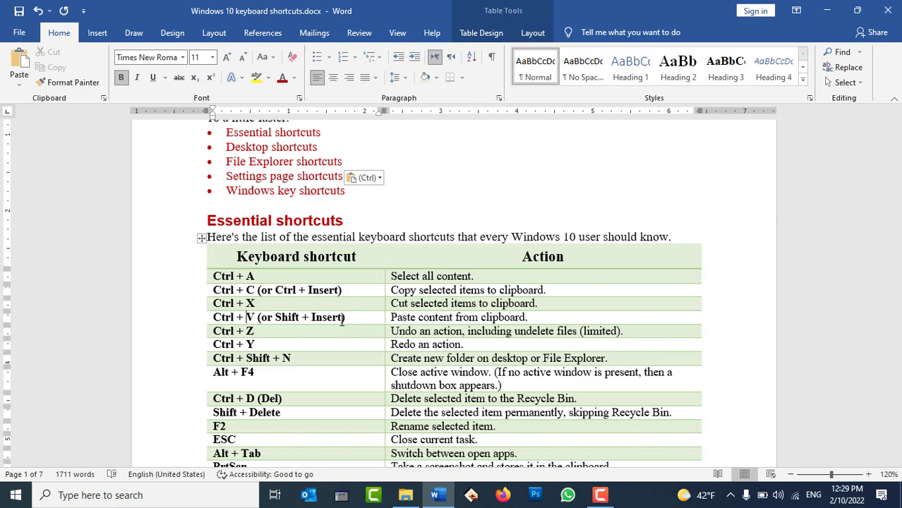
{"action": "scroll", "coordinate": [329, 328], "scroll_direction": "down", "scroll_amount": 3}
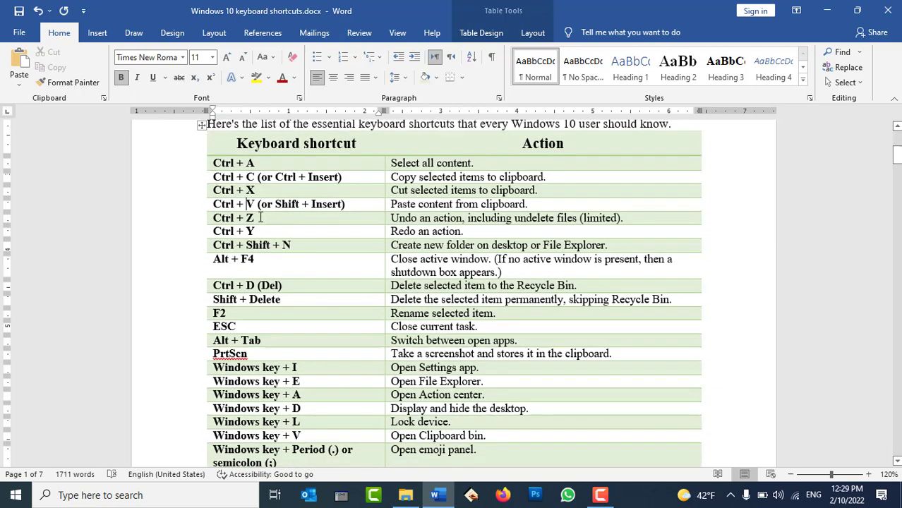
{"action": "scroll", "coordinate": [341, 252], "scroll_direction": "up", "scroll_amount": 6}
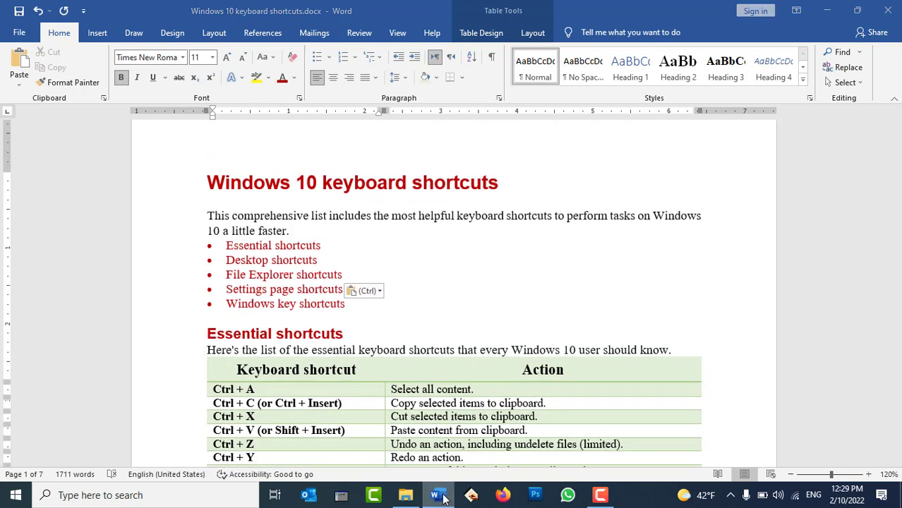
Switch to File Explorer, delete Windows 10 PSD.jpg from the Tutorials folder, and undo the deletion.
{"action": "left_click", "coordinate": [407, 494]}
{"action": "left_click", "coordinate": [579, 236]}
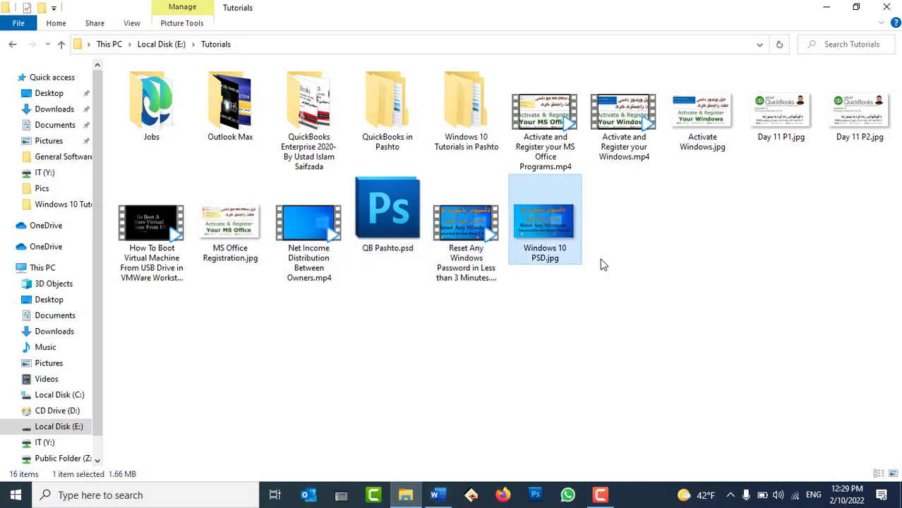
{"action": "key", "text": "Delete"}
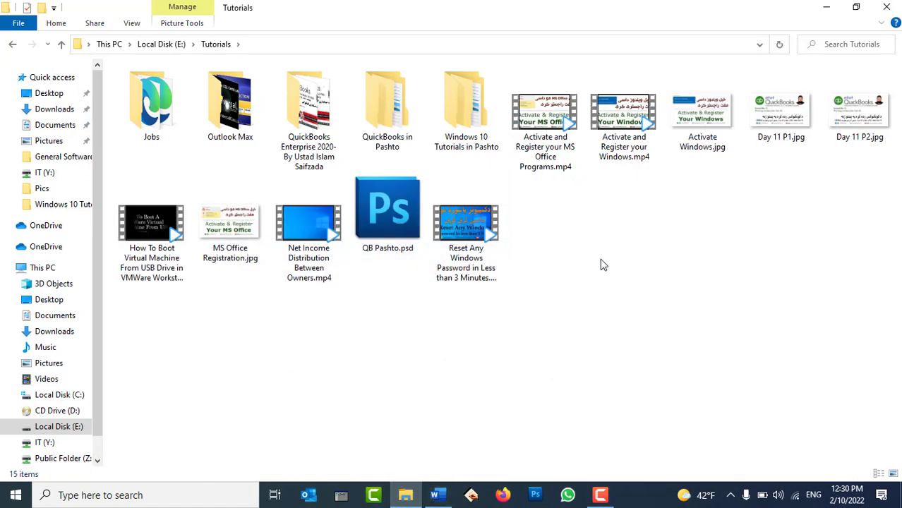
{"action": "key", "text": "ctrl+z"}
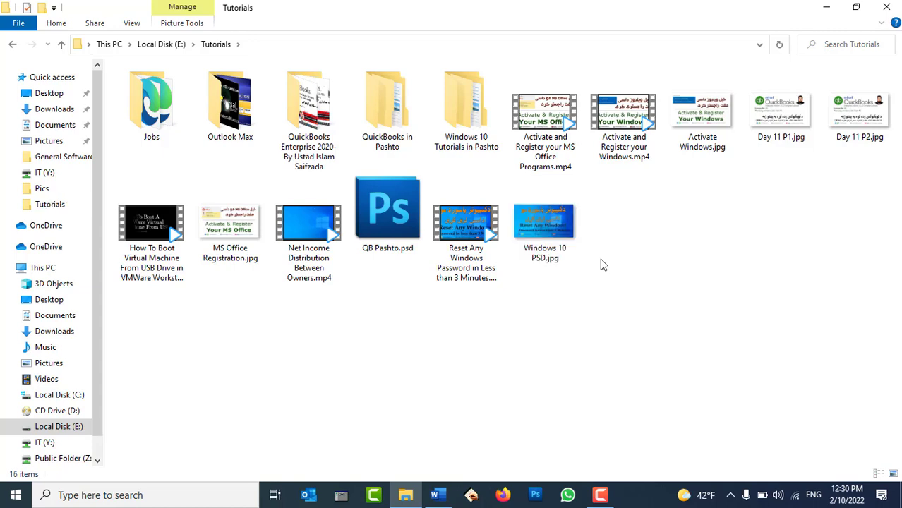
Switch to the Word document, delete the text "Windows key shortcuts" from the last bullet, and undo the deletion.
{"action": "left_click", "coordinate": [437, 495]}
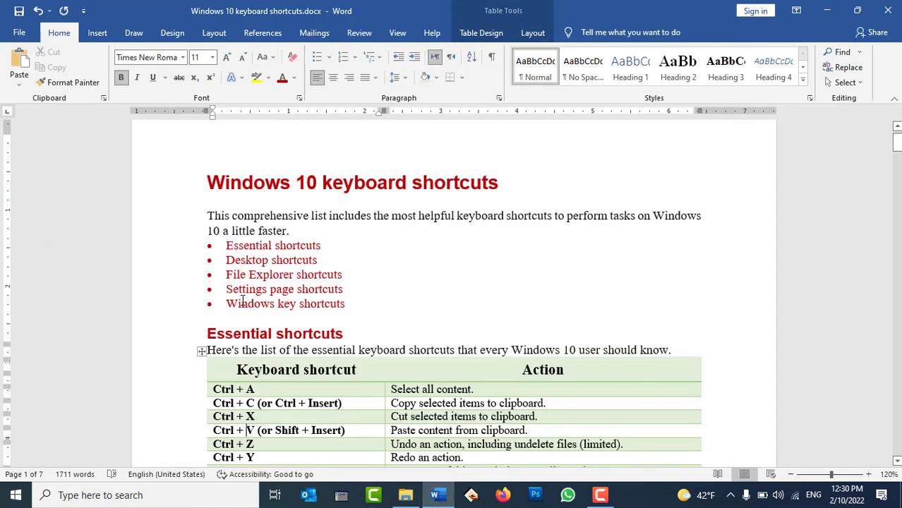
{"action": "scroll", "coordinate": [242, 302], "scroll_direction": "down", "scroll_amount": 4}
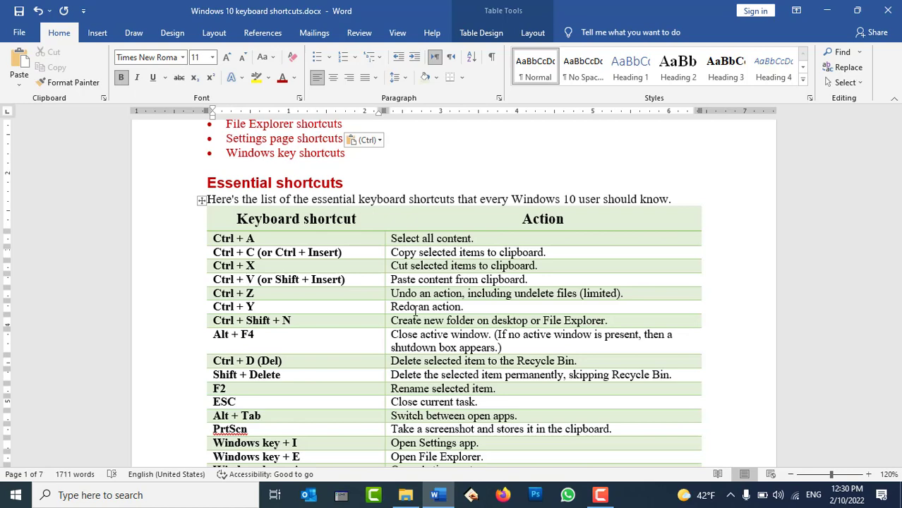
{"action": "scroll", "coordinate": [359, 222], "scroll_direction": "up", "scroll_amount": 1}
{"action": "scroll", "coordinate": [358, 222], "scroll_direction": "up", "scroll_amount": 1}
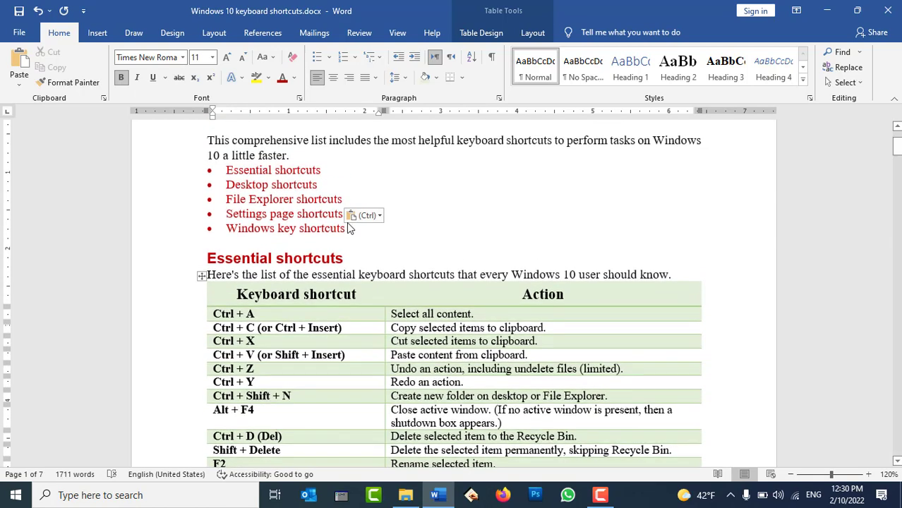
{"action": "left_click_drag", "start_coordinate": [346, 228], "coordinate": [227, 231]}
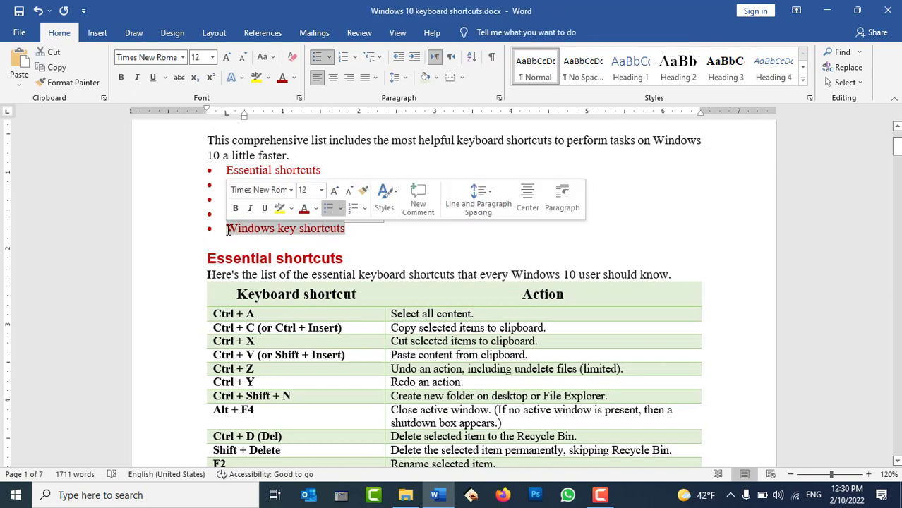
{"action": "key", "text": "Delete"}
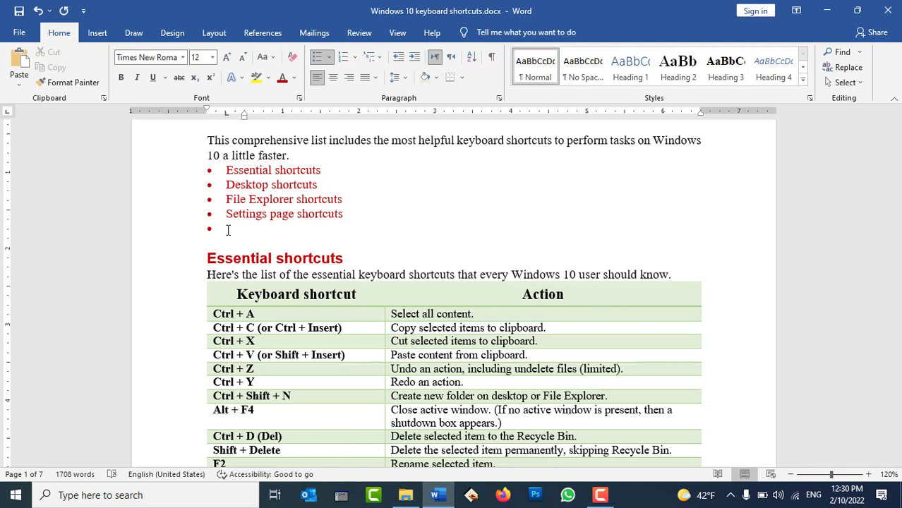
{"action": "key", "text": "ctrl+z"}
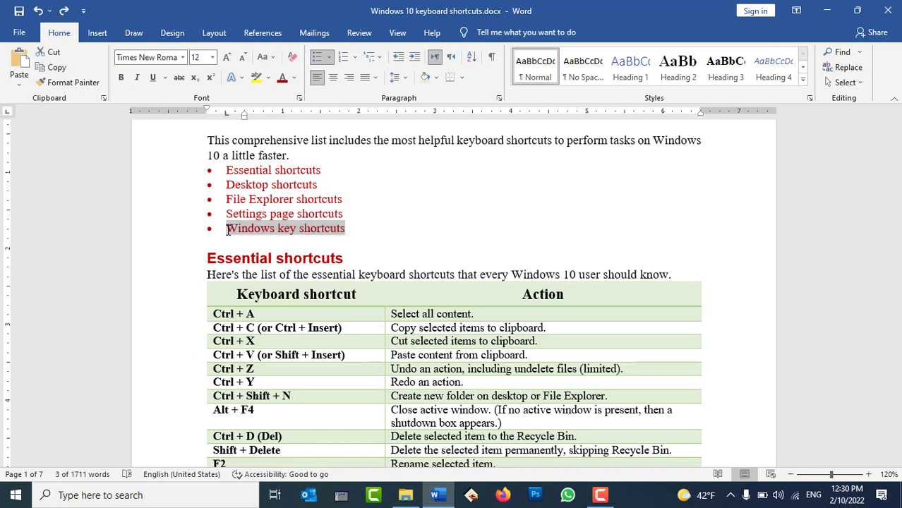
Redo the deletion of the last bullet's text, then undo it again to restore "Windows key shortcuts".
{"action": "key", "text": "ctrl+y"}
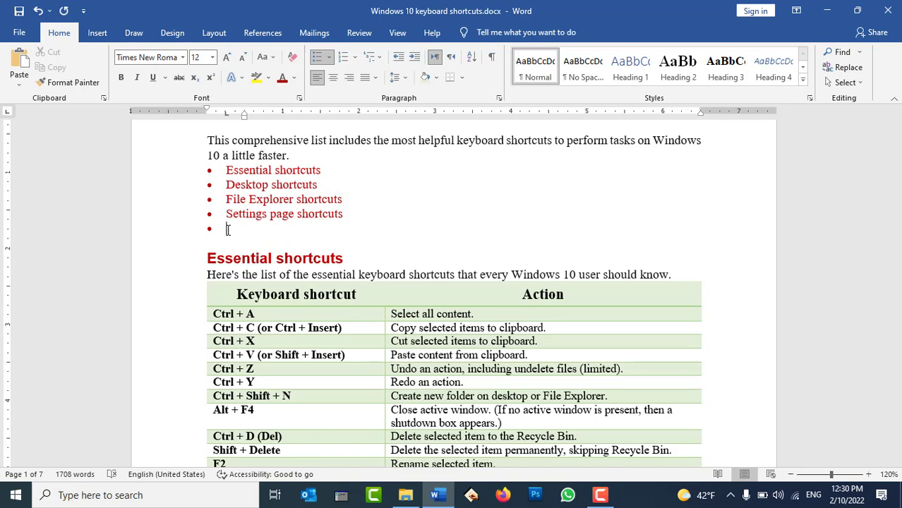
{"action": "key", "text": "ctrl+z"}
{"action": "scroll", "coordinate": [258, 253], "scroll_direction": "down", "scroll_amount": 1}
{"action": "scroll", "coordinate": [258, 252], "scroll_direction": "down", "scroll_amount": 2}
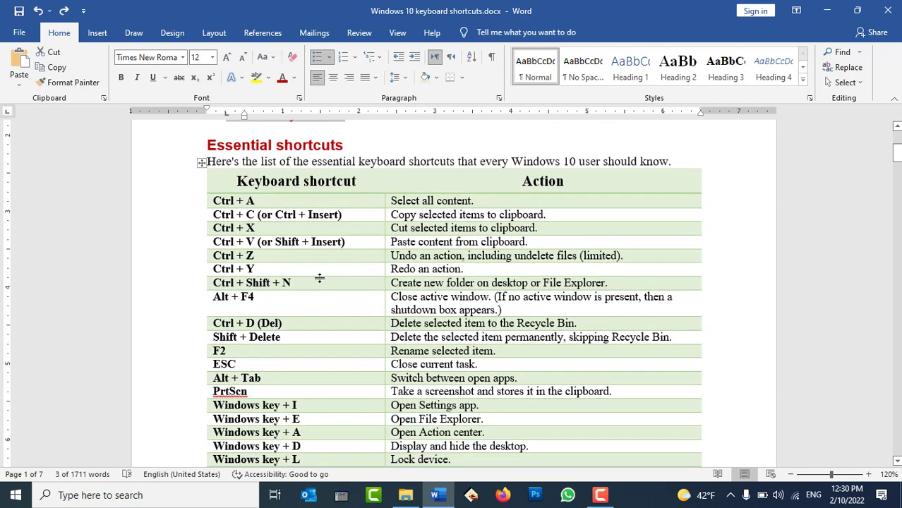
Switch to File Explorer, delete Windows 10 PSD.jpg from the Tutorials folder, and undo the deletion.
{"action": "left_click", "coordinate": [405, 494]}
{"action": "left_click", "coordinate": [569, 225]}
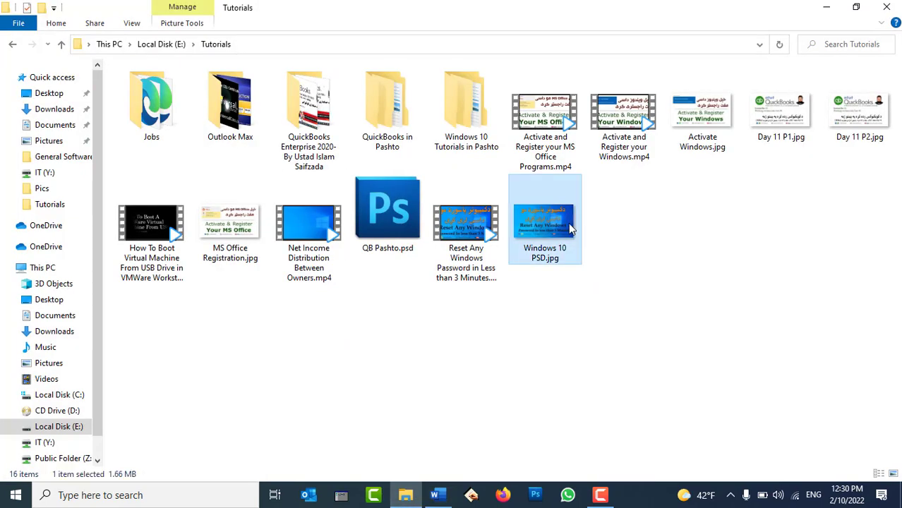
{"action": "key", "text": "Delete"}
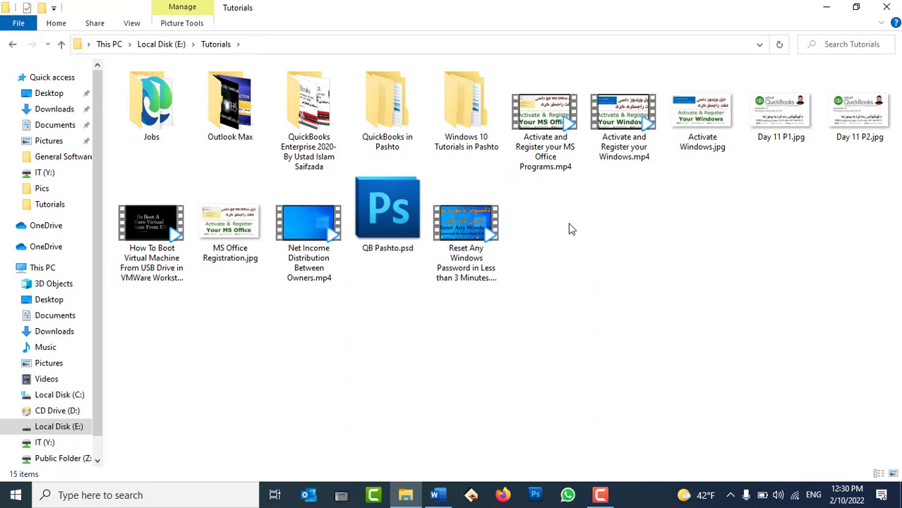
{"action": "key", "text": "ctrl+z"}
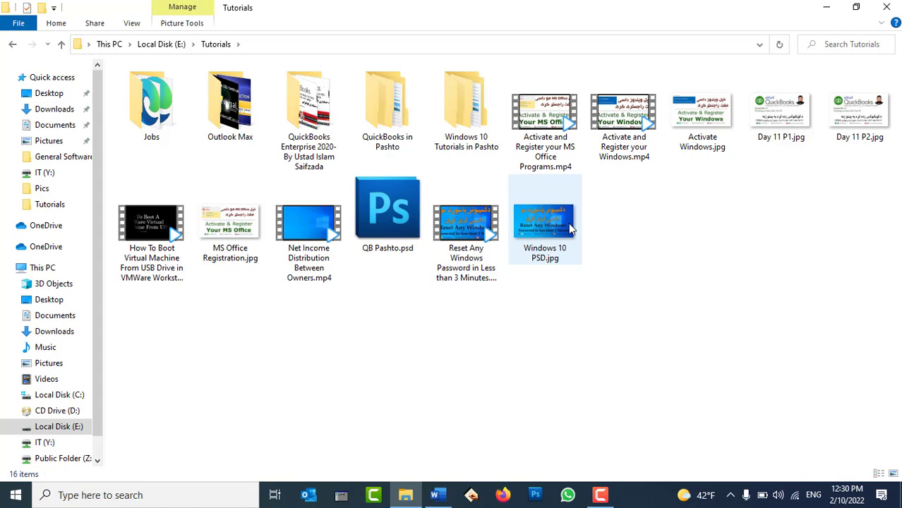
Redo the deletion of Windows 10 PSD.jpg in the Tutorials folder and switch back to the Word document.
{"action": "key", "text": "Delete"}
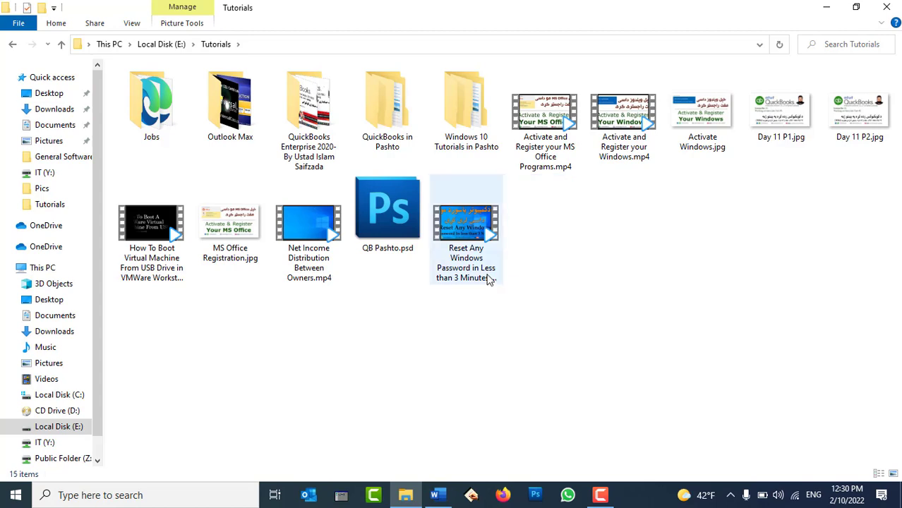
{"action": "right_click", "coordinate": [656, 305]}
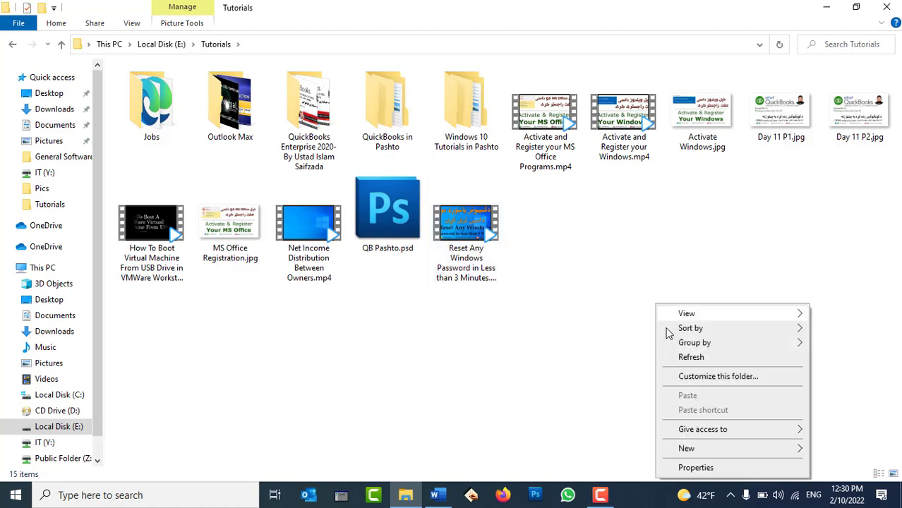
{"action": "left_click", "coordinate": [598, 285]}
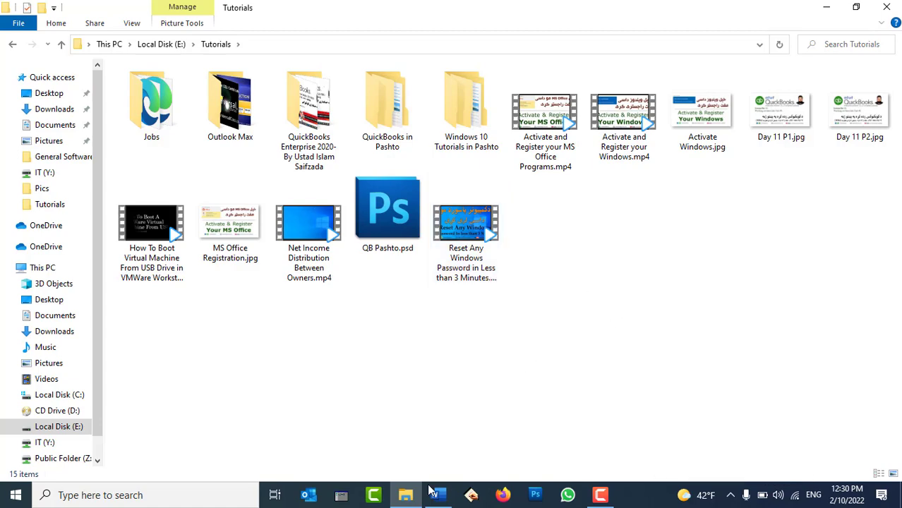
{"action": "left_click", "coordinate": [435, 494]}
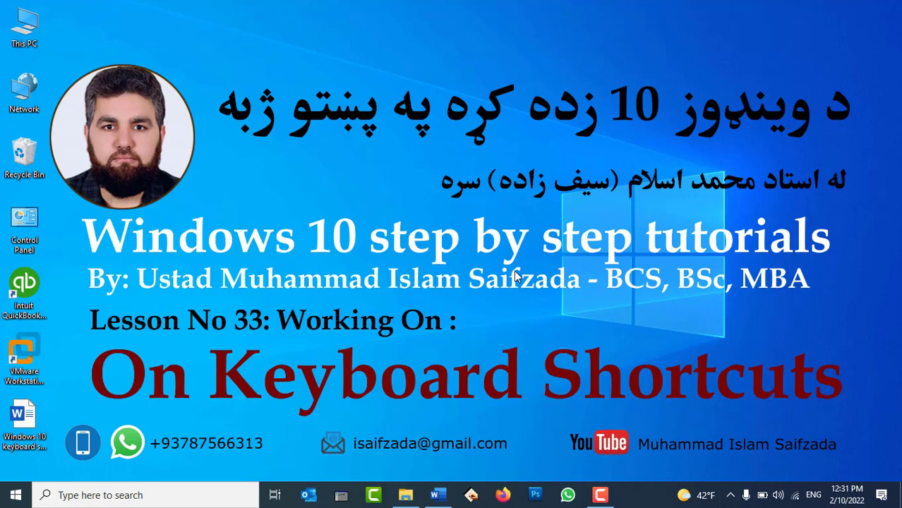
{"action": "right_click", "coordinate": [474, 75]}
{"action": "mouse_move", "coordinate": [557, 168]}
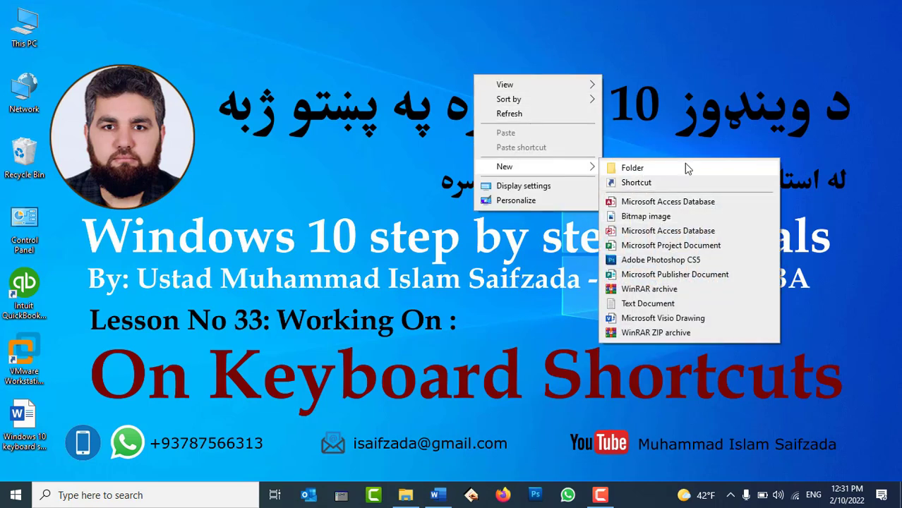
{"action": "left_click", "coordinate": [694, 104]}
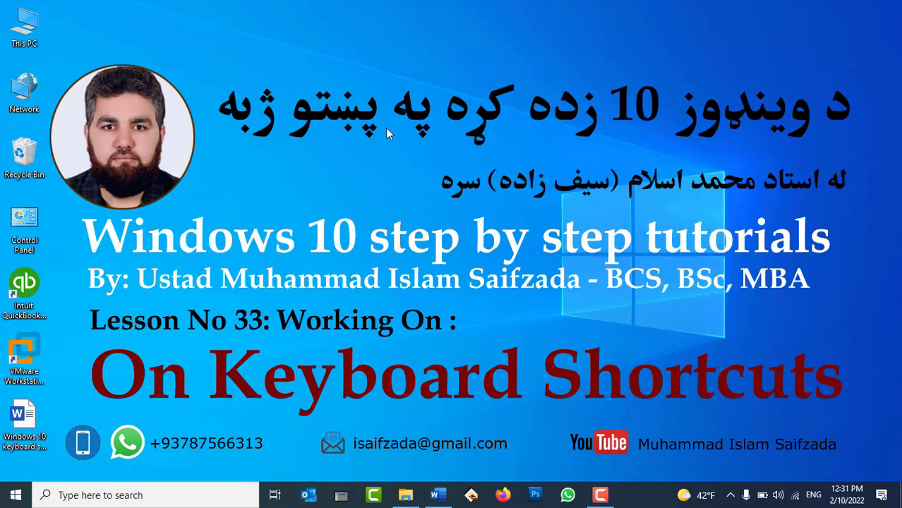
{"action": "right_click", "coordinate": [353, 44]}
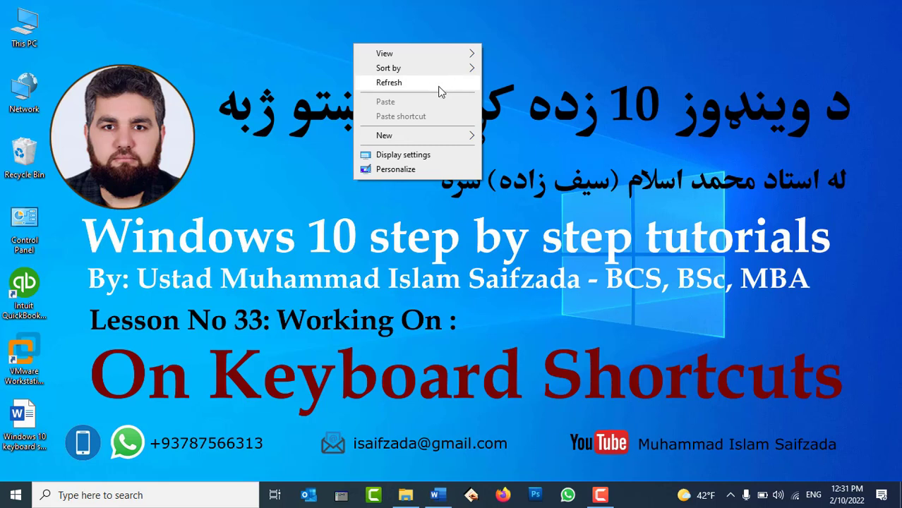
{"action": "left_click", "coordinate": [574, 92]}
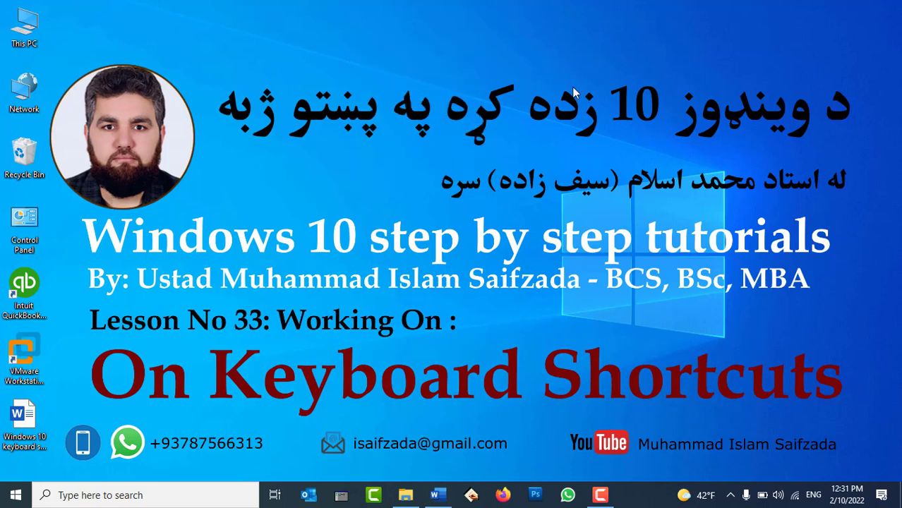
Create a new folder named Private Data on the desktop.
{"action": "key", "text": "ctrl+shift+n"}
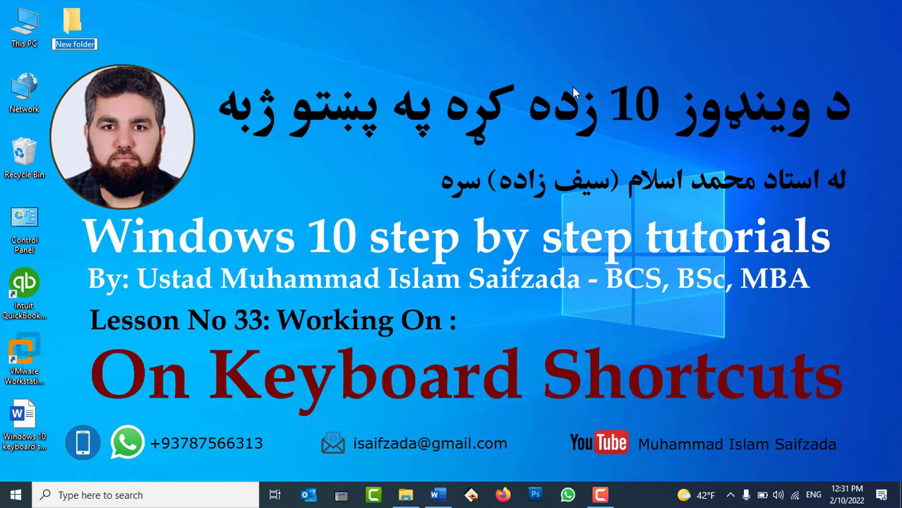
{"action": "type", "text": "Private"}
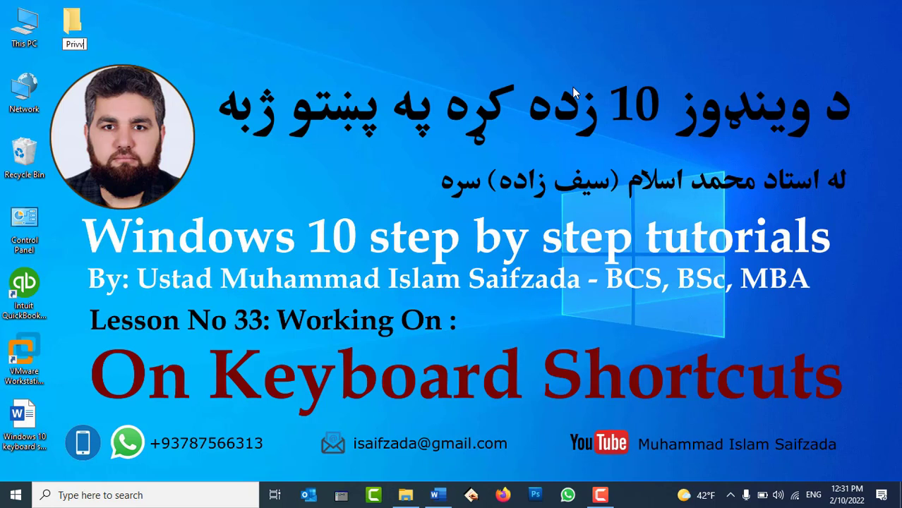
{"action": "type", "text": " Data"}
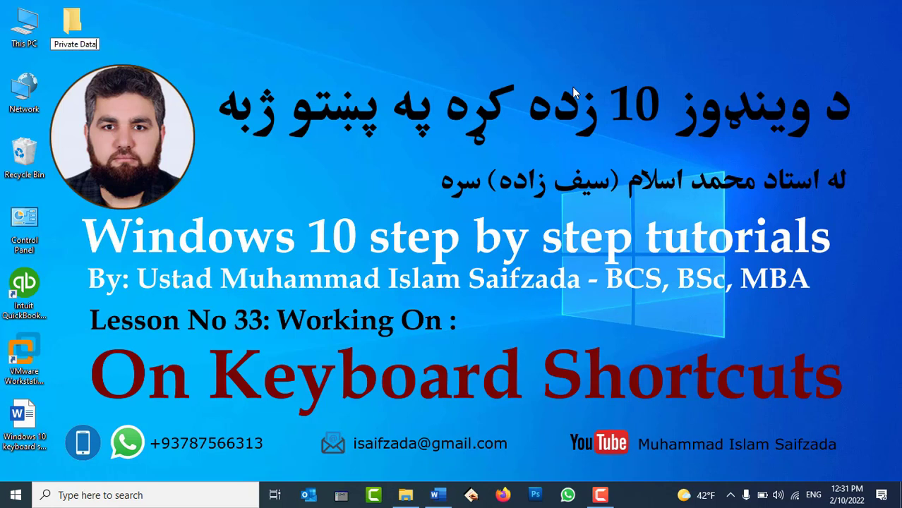
{"action": "key", "text": "Return"}
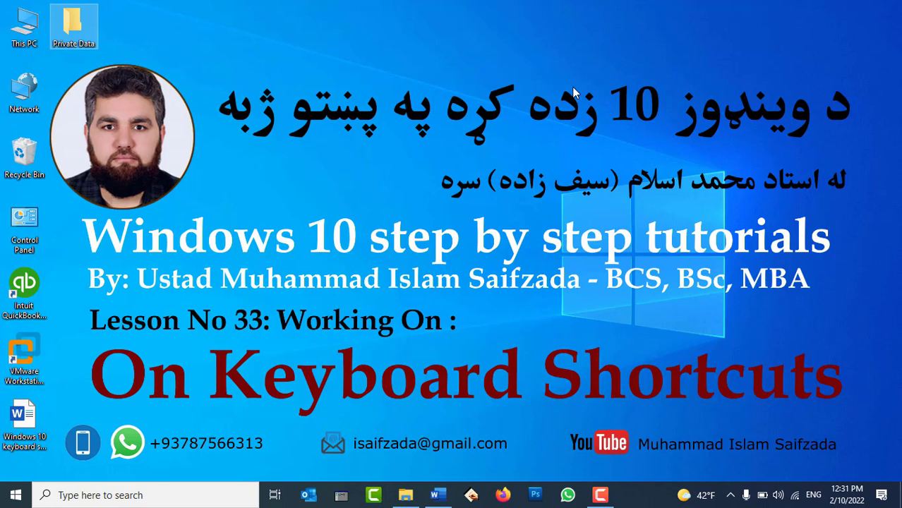
{"action": "left_click", "coordinate": [573, 92]}
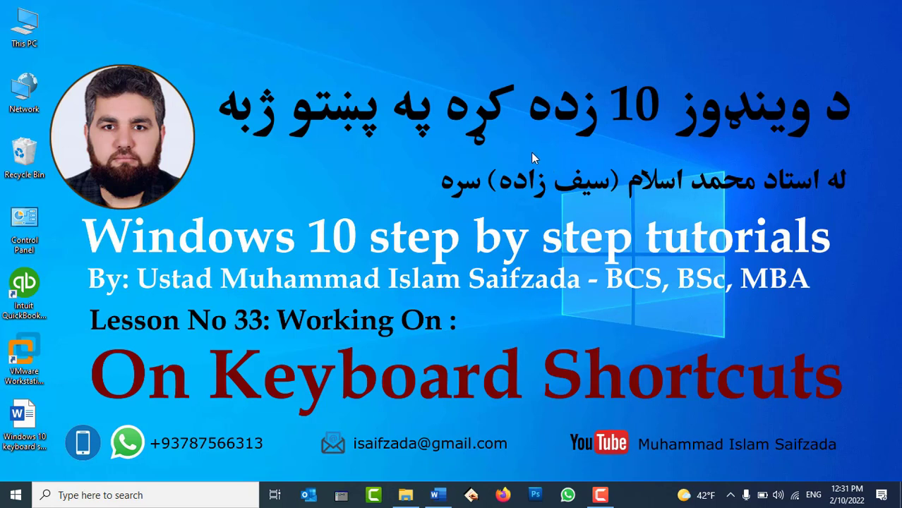
Return to the Word document's Essential shortcuts table, launch WordPad with the Run command wordpad, and close it.
{"action": "left_click", "coordinate": [437, 494]}
{"action": "scroll", "coordinate": [361, 267], "scroll_direction": "down", "scroll_amount": 10}
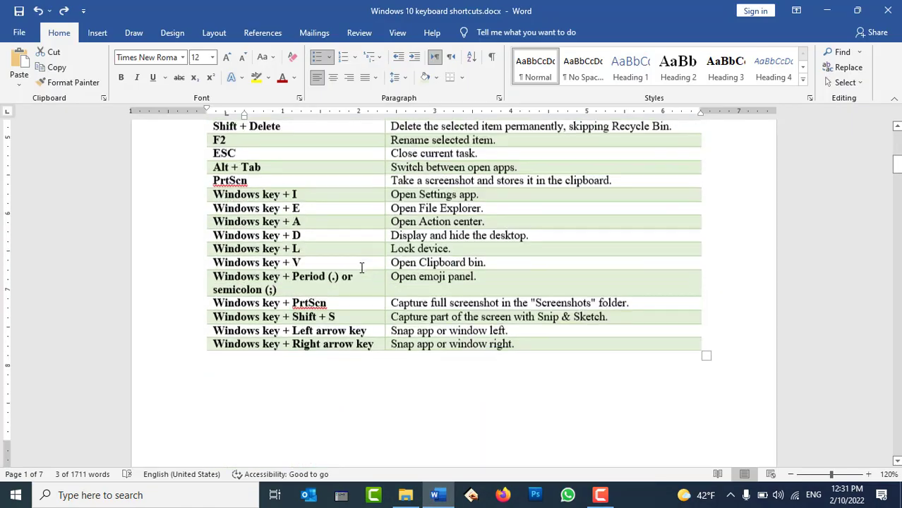
{"action": "scroll", "coordinate": [360, 269], "scroll_direction": "up", "scroll_amount": 10}
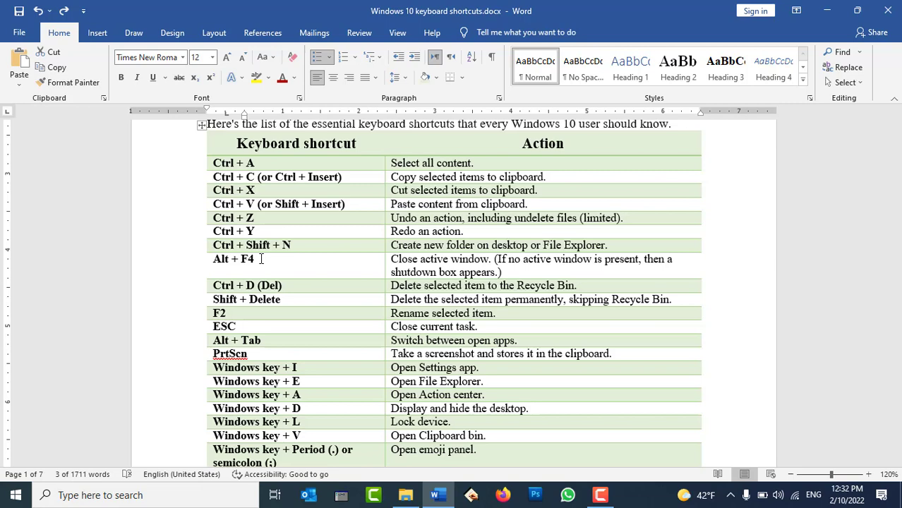
{"action": "key", "text": "super+r"}
{"action": "type", "text": "notepad"}
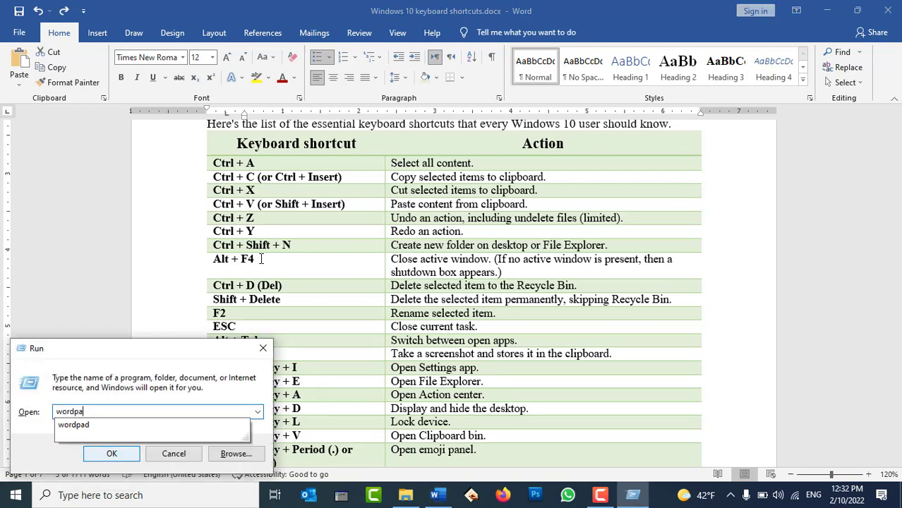
{"action": "key", "text": "Return"}
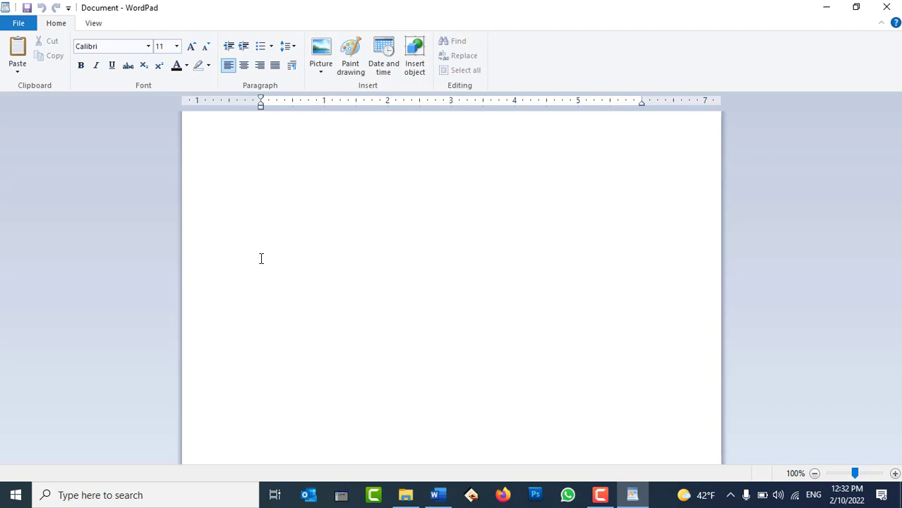
{"action": "key", "text": "alt"}
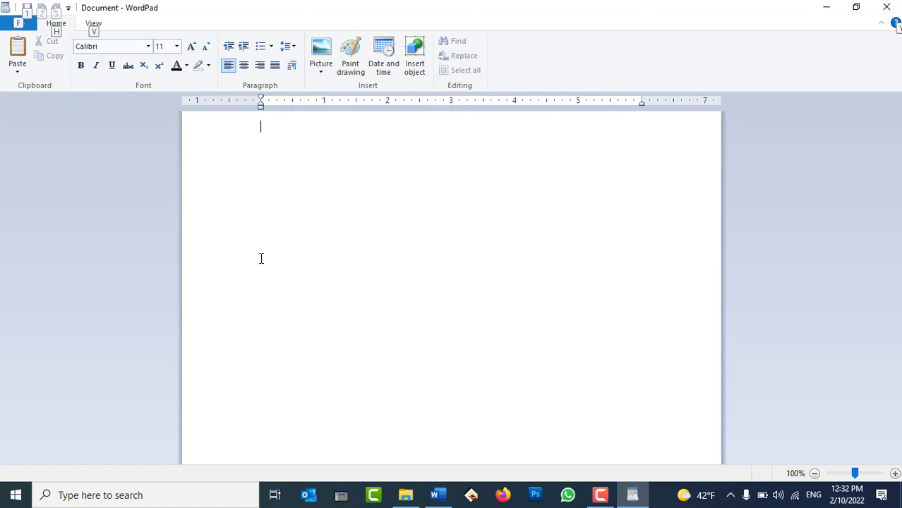
{"action": "key", "text": "alt+F4"}
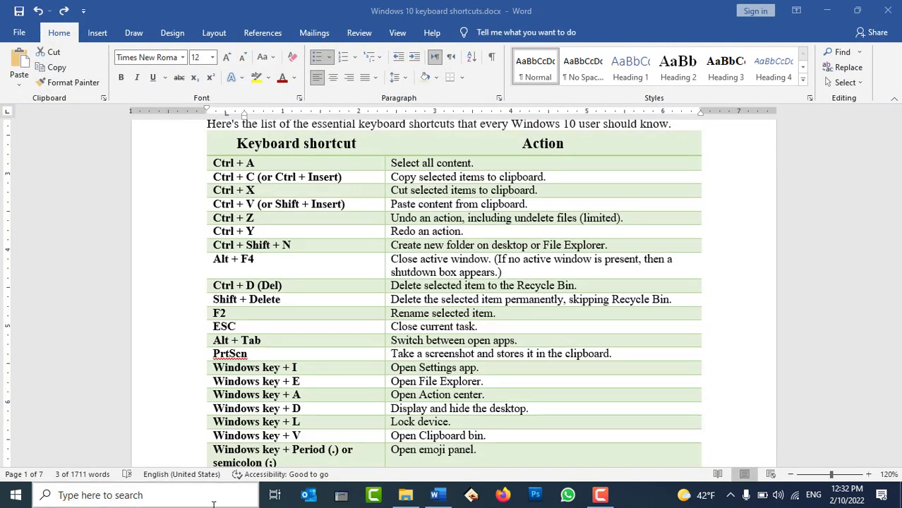
Minimize the Word document to reach the desktop and bring up the Shut Down Windows dialog.
{"action": "left_click", "coordinate": [442, 495]}
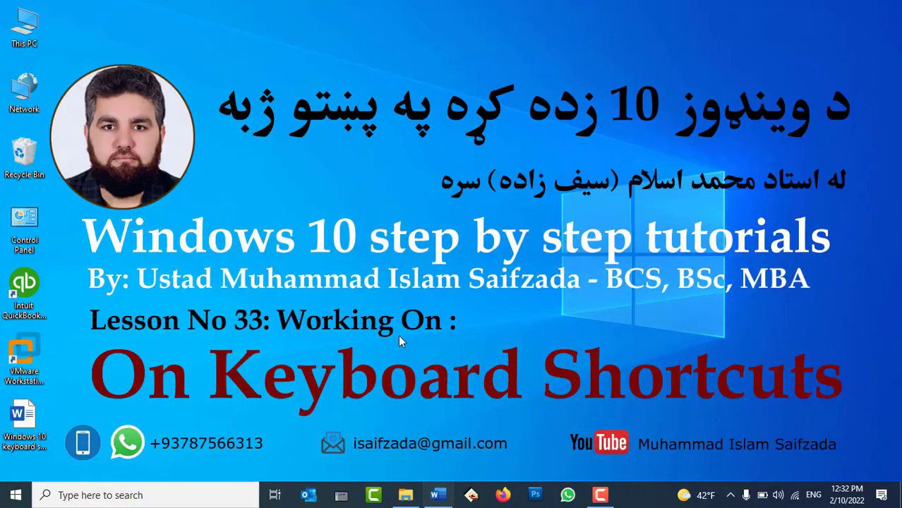
{"action": "right_click", "coordinate": [383, 284]}
{"action": "left_click", "coordinate": [413, 319]}
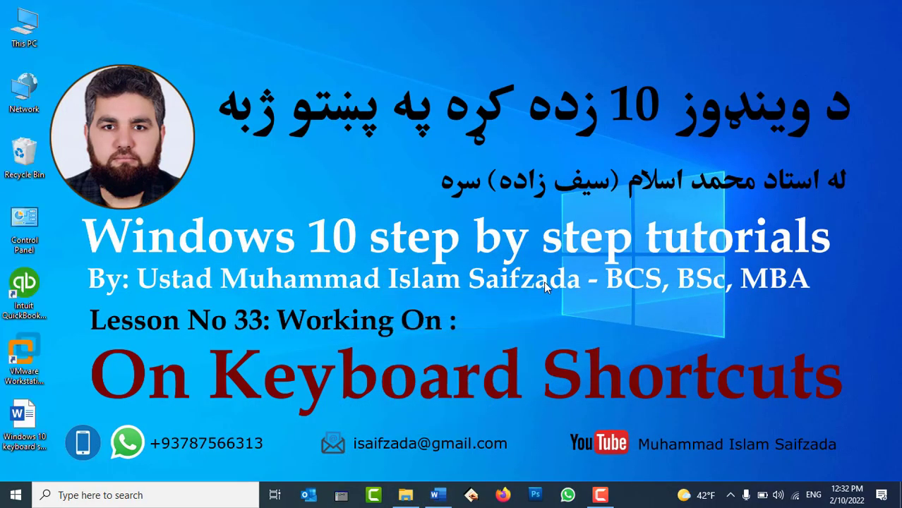
{"action": "key", "text": "alt+F4"}
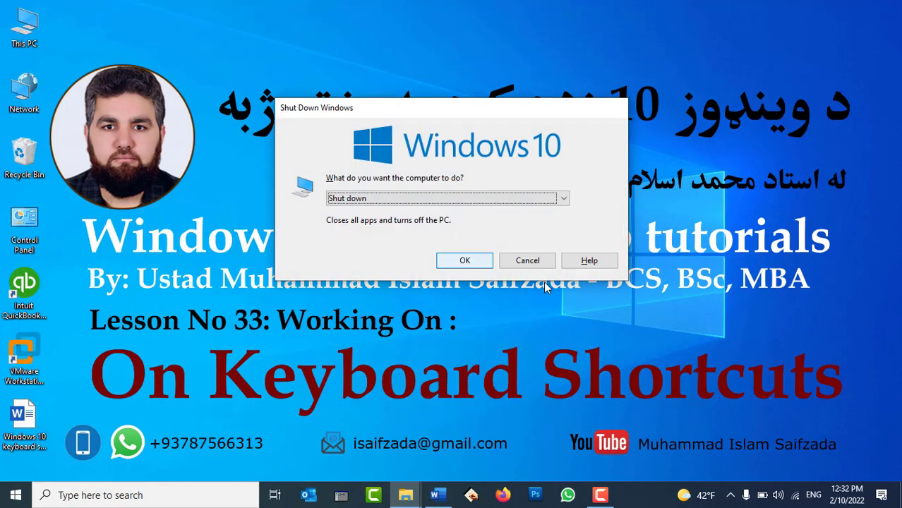
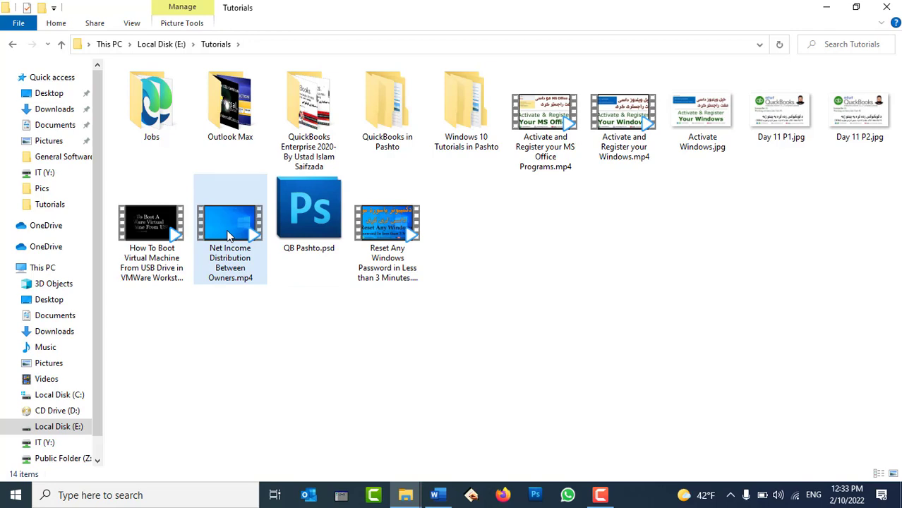
Close the Tutorials window and open the Recycle Bin with its items displayed as thumbnail icons.
{"action": "left_click", "coordinate": [886, 7]}
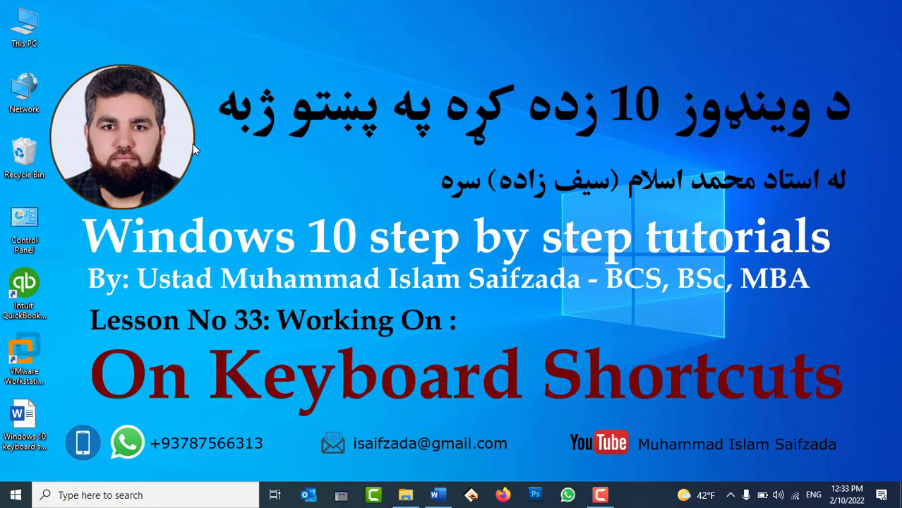
{"action": "double_click", "coordinate": [41, 148]}
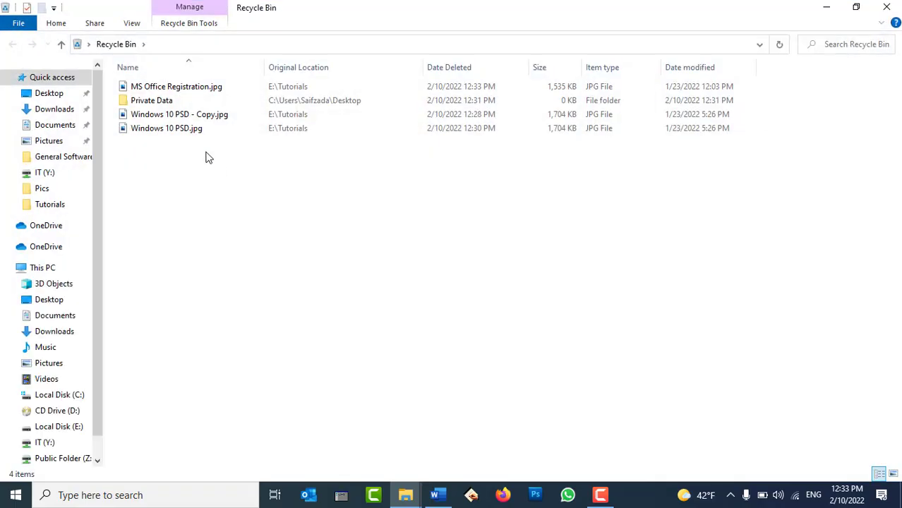
{"action": "right_click", "coordinate": [428, 242]}
{"action": "mouse_move", "coordinate": [455, 250]}
{"action": "left_click", "coordinate": [591, 264]}
Restore Windows 10 PSD.jpg and MS Office Registration.jpg from the Recycle Bin and close its window.
{"action": "left_click", "coordinate": [358, 115]}
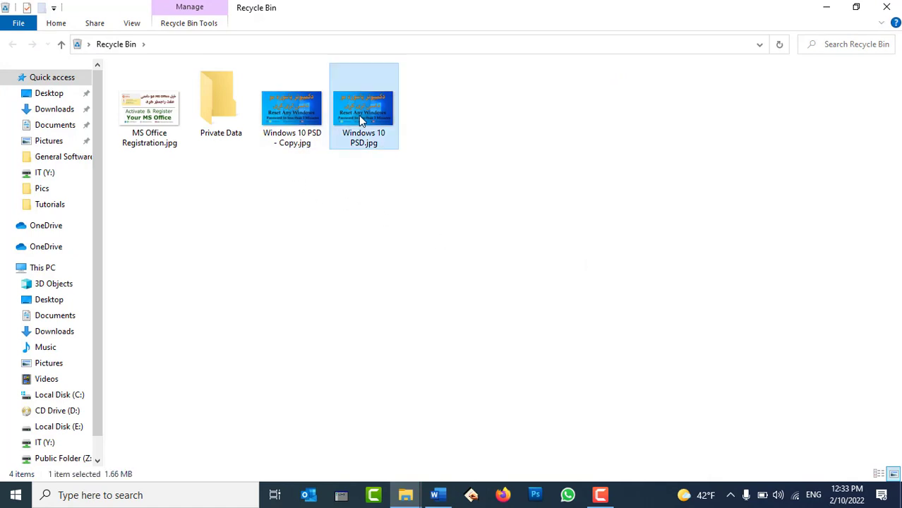
{"action": "left_click", "coordinate": [162, 117], "text": "ctrl"}
{"action": "right_click", "coordinate": [168, 120]}
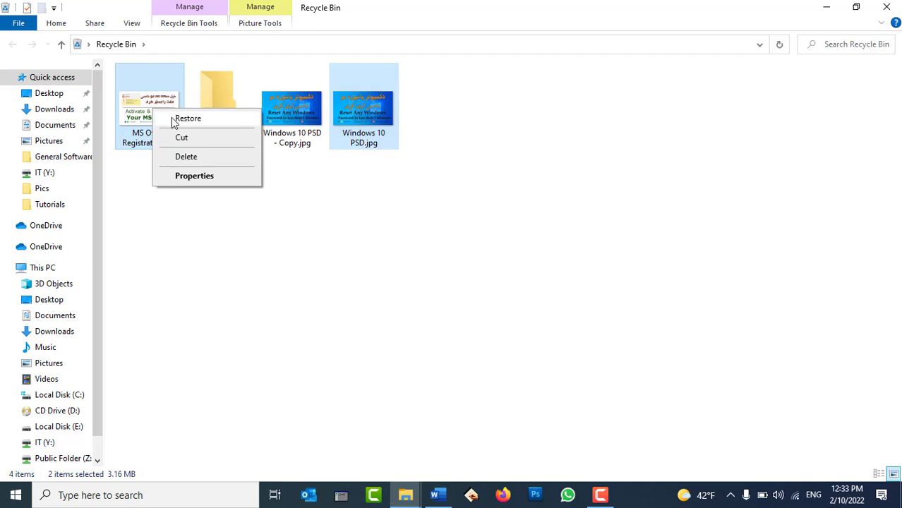
{"action": "left_click", "coordinate": [188, 119]}
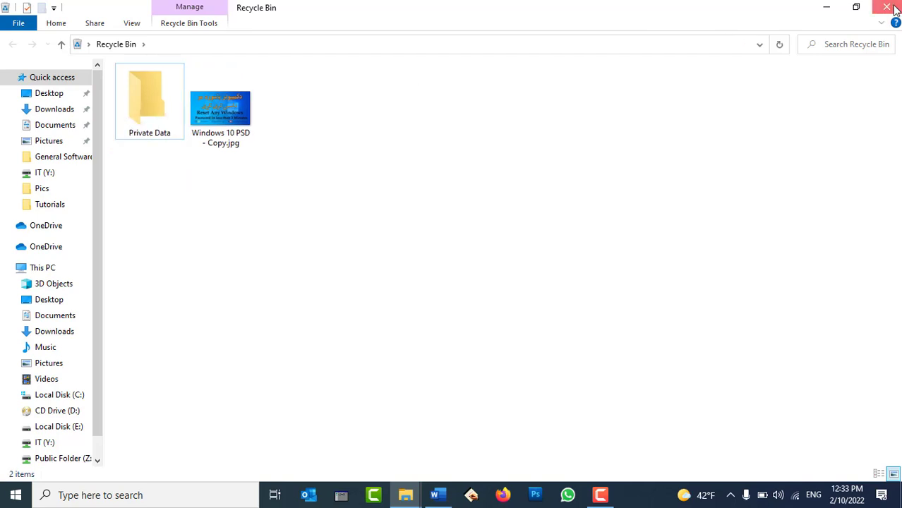
{"action": "left_click", "coordinate": [886, 7]}
Open Local Disk (E:) through This PC to view its contents, and close the File Explorer window.
{"action": "double_click", "coordinate": [39, 46]}
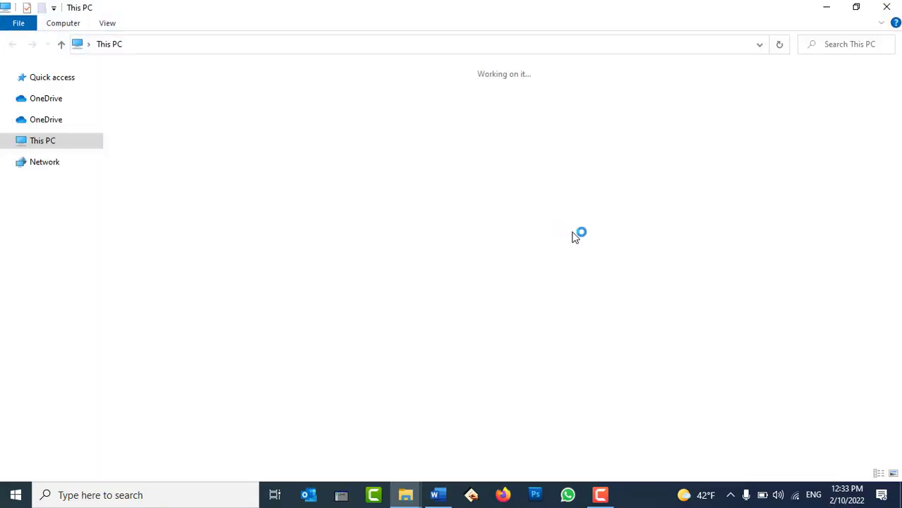
{"action": "left_click", "coordinate": [590, 202]}
{"action": "double_click", "coordinate": [590, 204]}
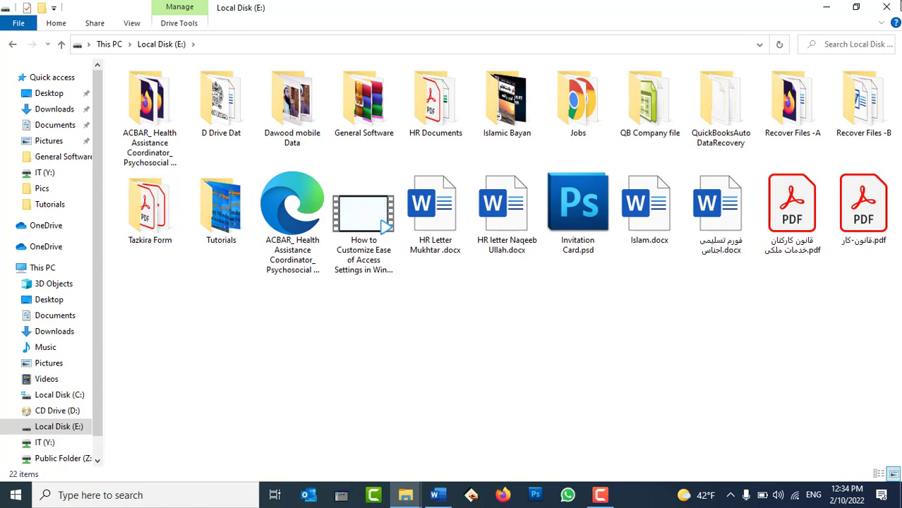
{"action": "left_click", "coordinate": [891, 5]}
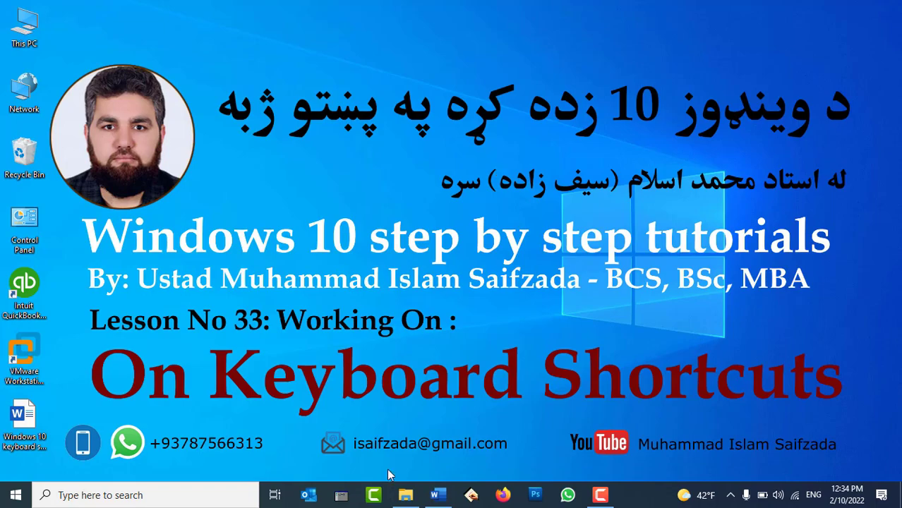
{"action": "left_click", "coordinate": [436, 496]}
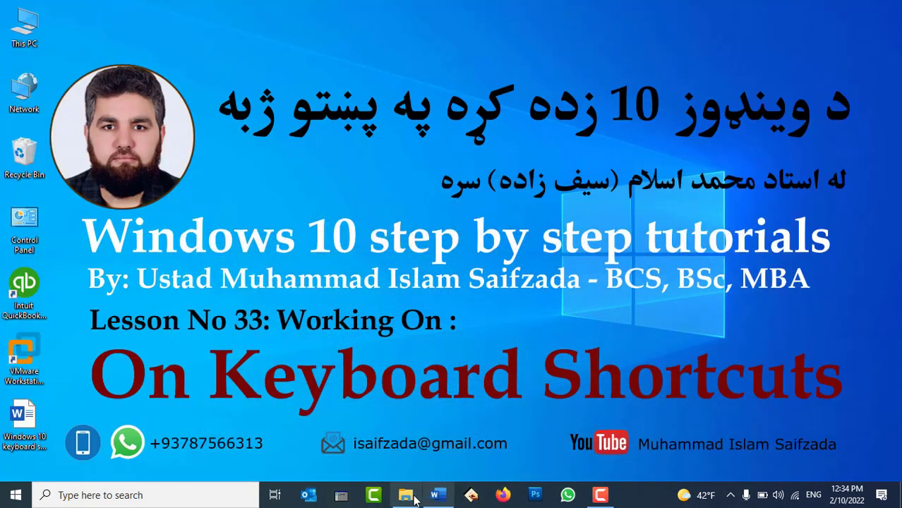
Delete Windows 10 PSD.jpg from the Tutorials folder, undo the deletion, and minimize the window.
{"action": "left_click", "coordinate": [406, 495]}
{"action": "left_click", "coordinate": [535, 244]}
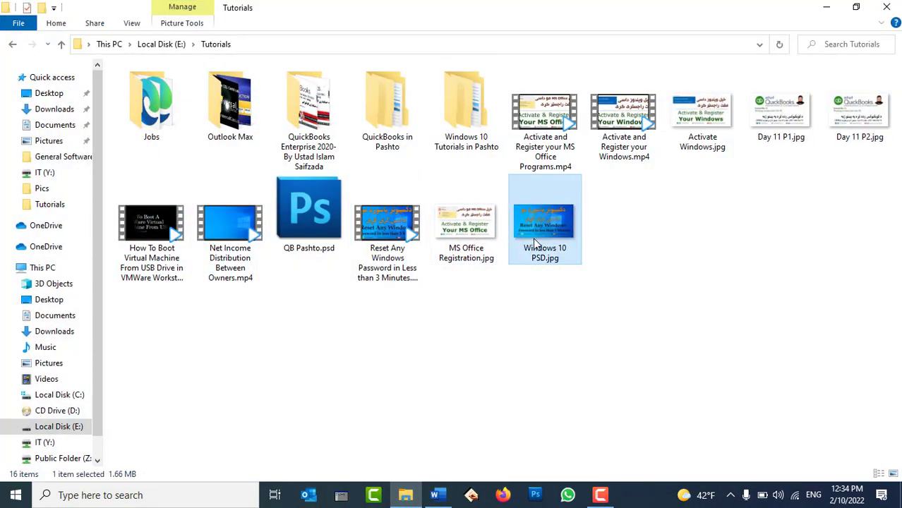
{"action": "key", "text": "Delete"}
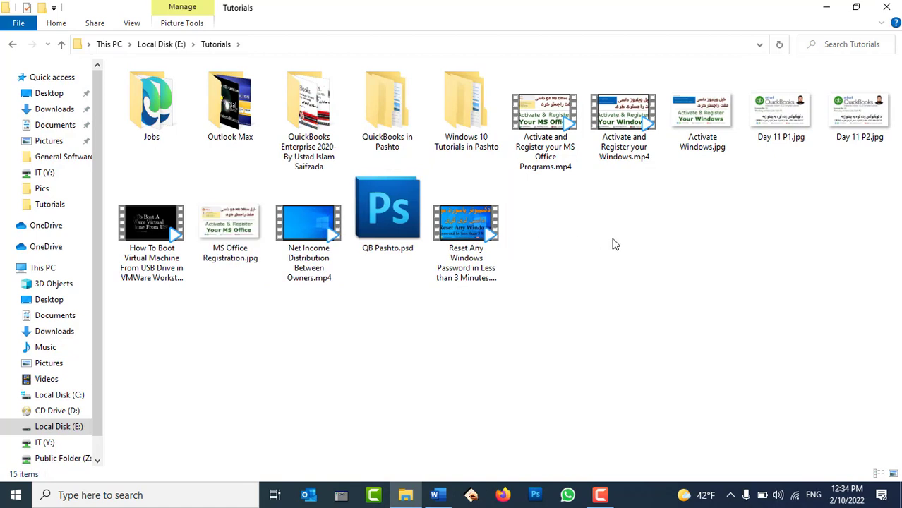
{"action": "right_click", "coordinate": [615, 244]}
{"action": "left_click", "coordinate": [671, 359]}
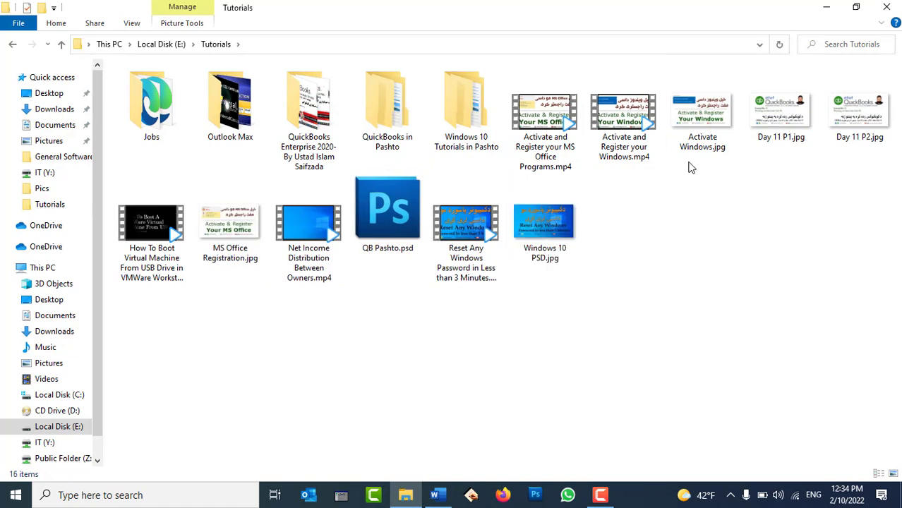
{"action": "left_click", "coordinate": [826, 7]}
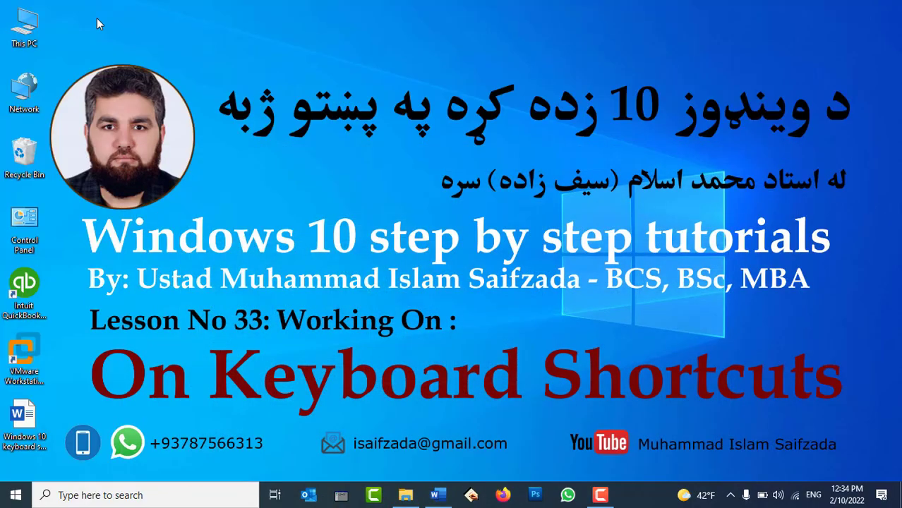
Open the Recycle Bin, view the commands available for Windows 10 PSD - Copy.jpg without applying any, and return to the desktop.
{"action": "double_click", "coordinate": [26, 157]}
{"action": "right_click", "coordinate": [212, 132]}
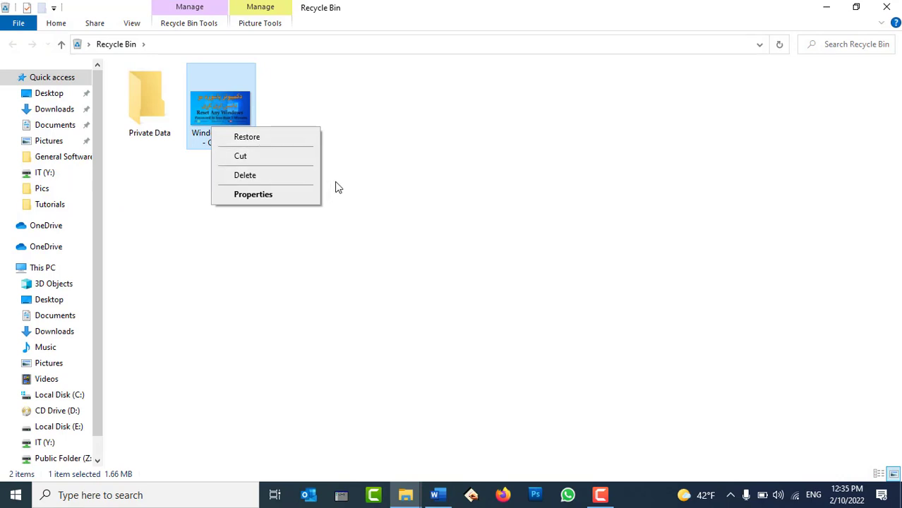
{"action": "left_click", "coordinate": [411, 182]}
{"action": "left_click", "coordinate": [412, 182]}
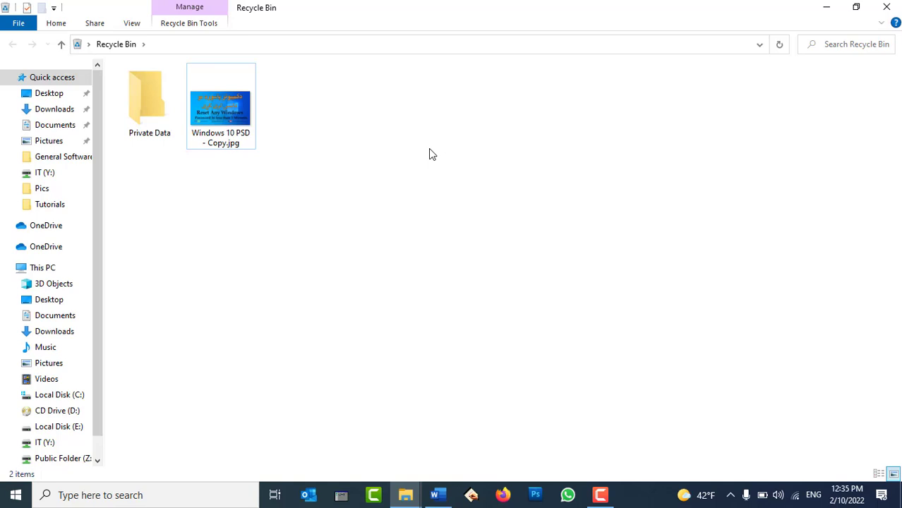
{"action": "key", "text": "super+d"}
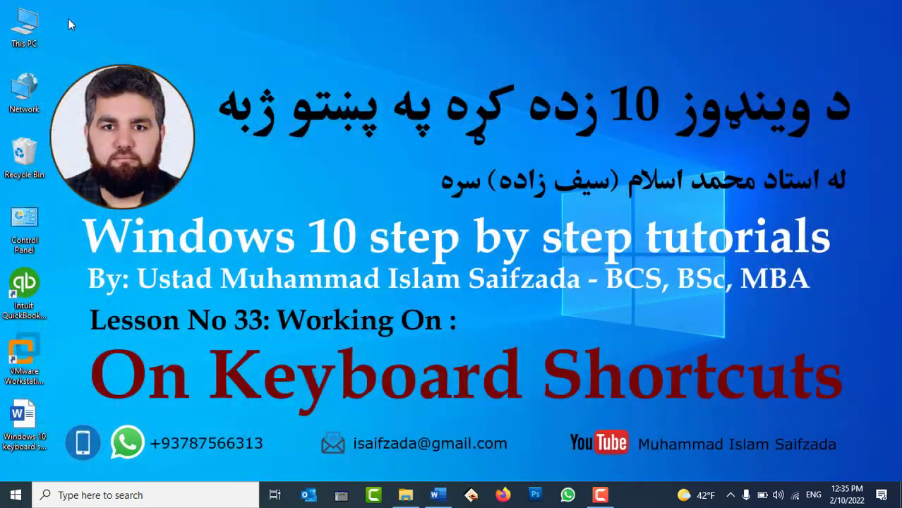
Open Local Disk (E:) in File Explorer and delete قانون کارکنان خدمات ملکی.pdf to the Recycle Bin.
{"action": "key", "text": "super+e"}
{"action": "left_click", "coordinate": [597, 190]}
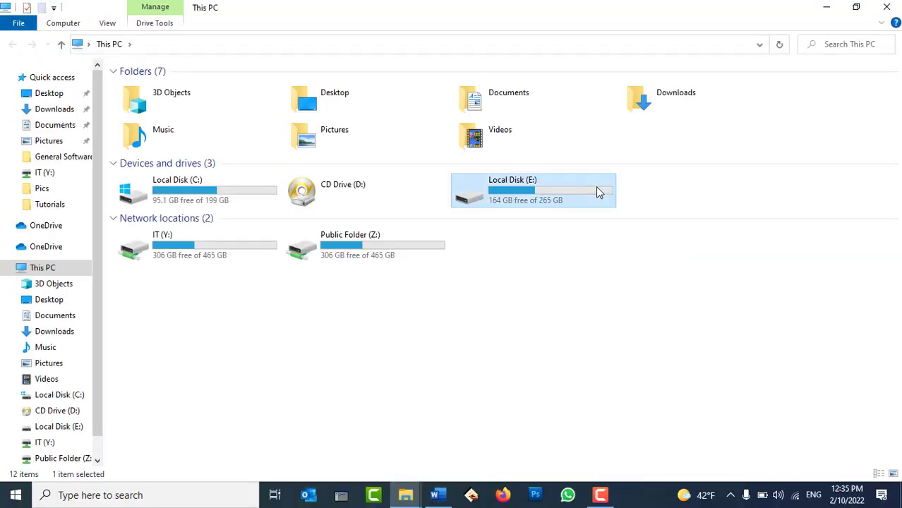
{"action": "double_click", "coordinate": [578, 204]}
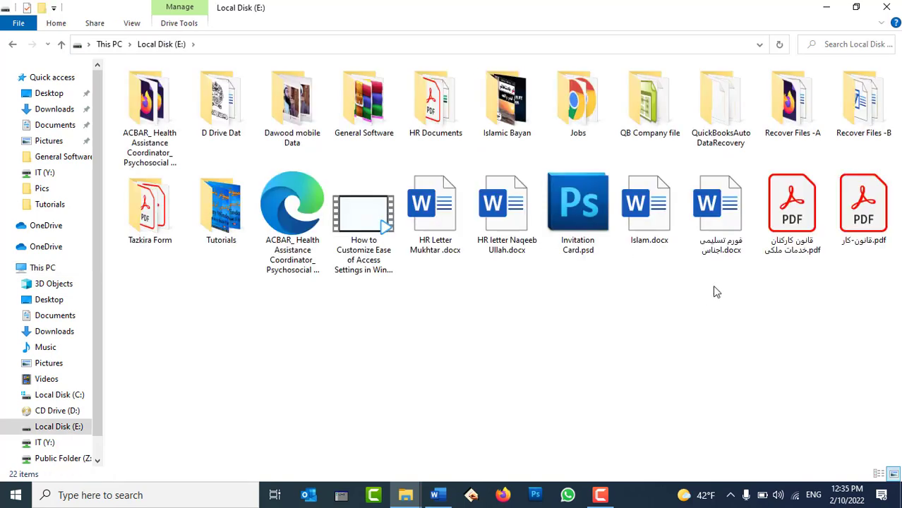
{"action": "left_click", "coordinate": [794, 210]}
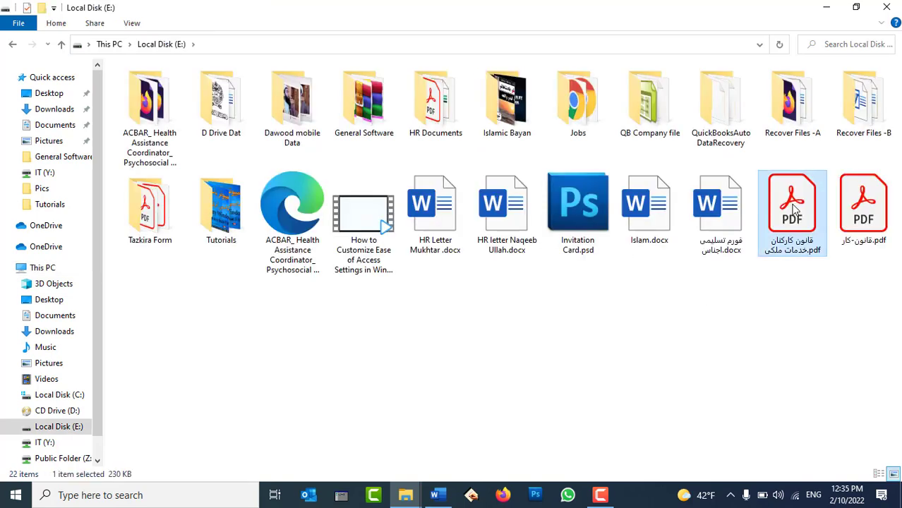
{"action": "key", "text": "Delete"}
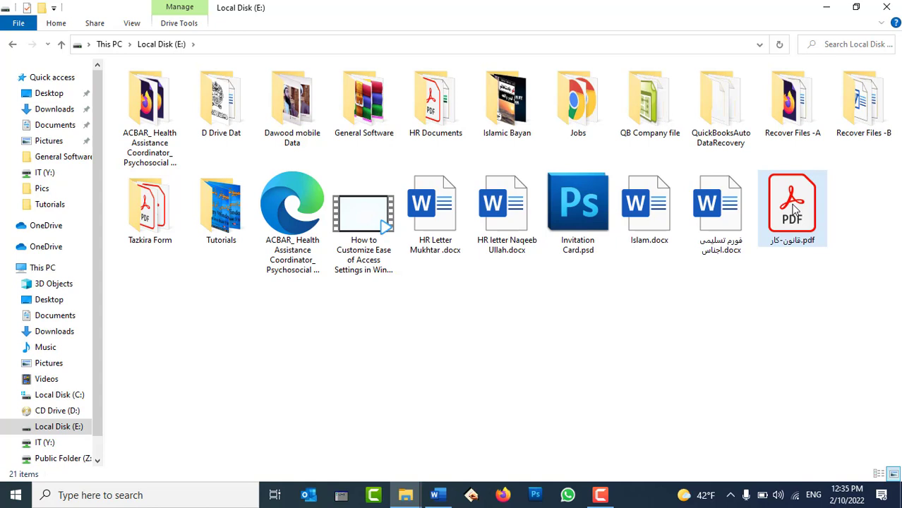
Undo the PDF's deletion, redo it, and close the Local Disk (E:) window.
{"action": "key", "text": "ctrl+z"}
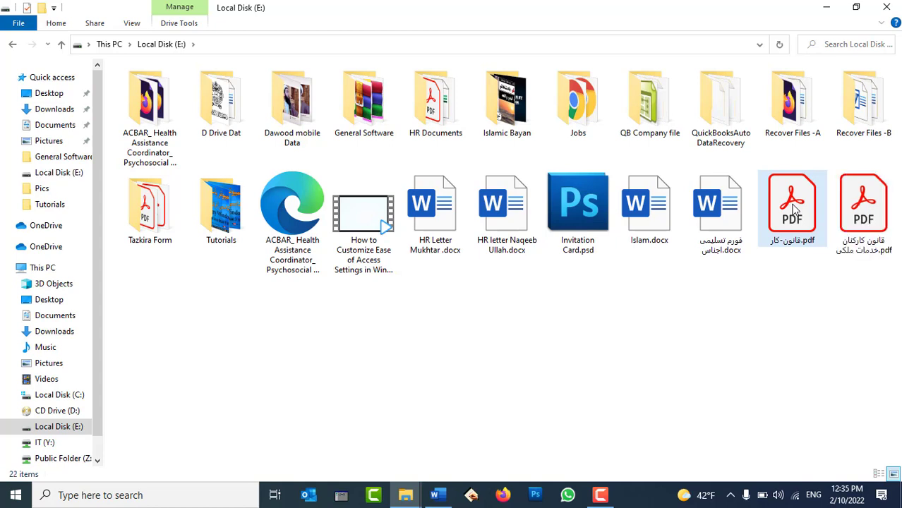
{"action": "key", "text": "ctrl+y"}
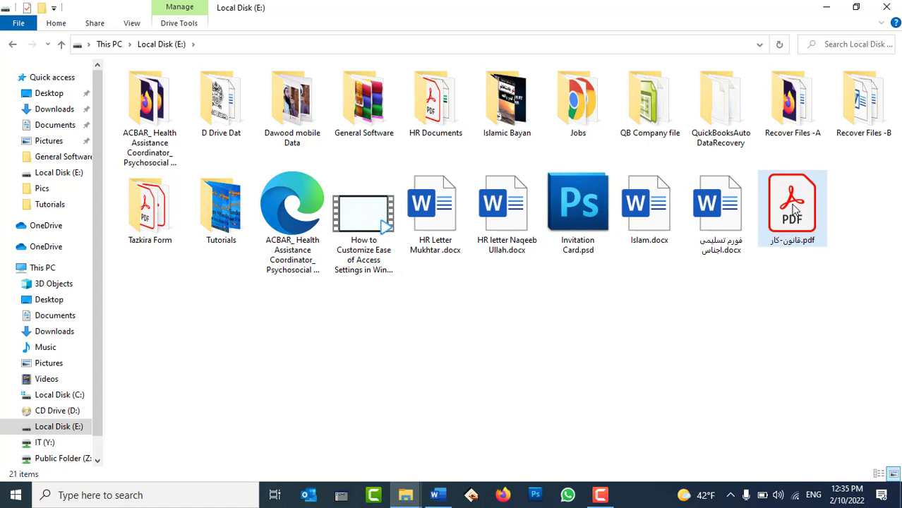
{"action": "left_click", "coordinate": [887, 7]}
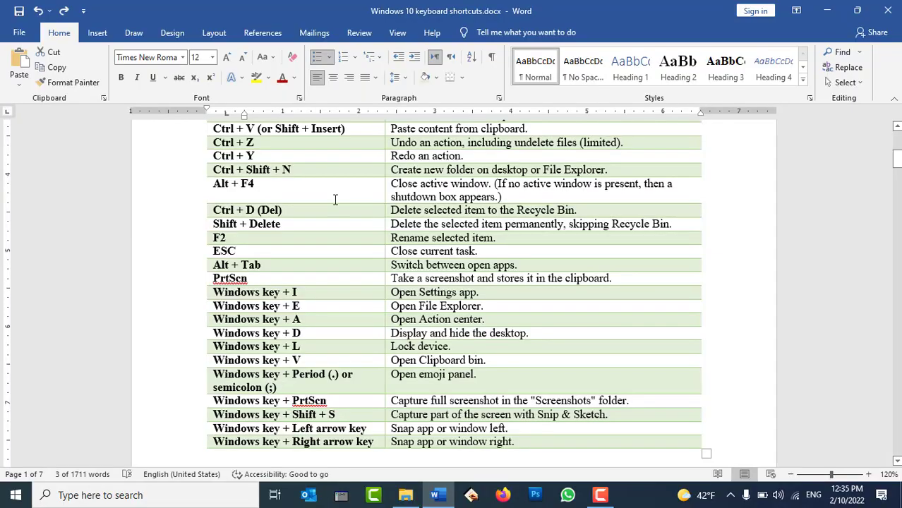
Place the cursor in the Alt + F4 row of the Word shortcut table, and restore the deleted PDF from the Recycle Bin.
{"action": "scroll", "coordinate": [314, 232], "scroll_direction": "up", "scroll_amount": 2}
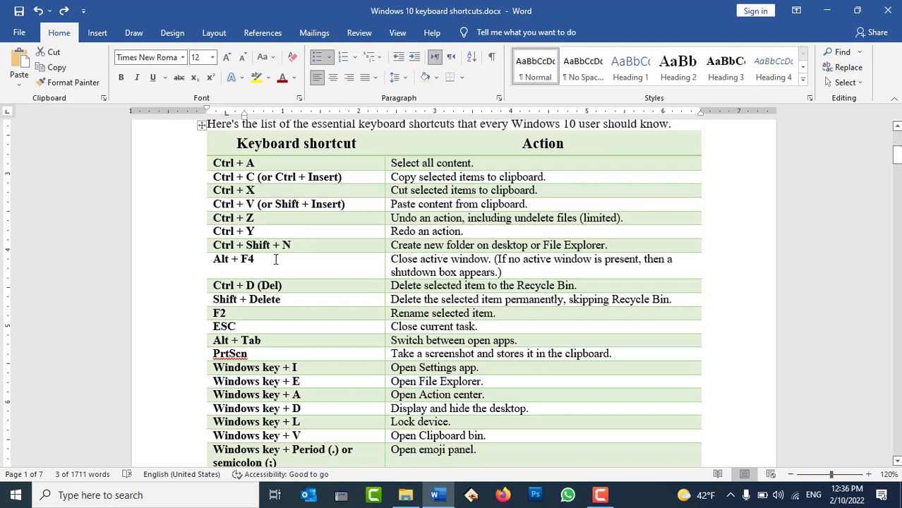
{"action": "left_click", "coordinate": [276, 259]}
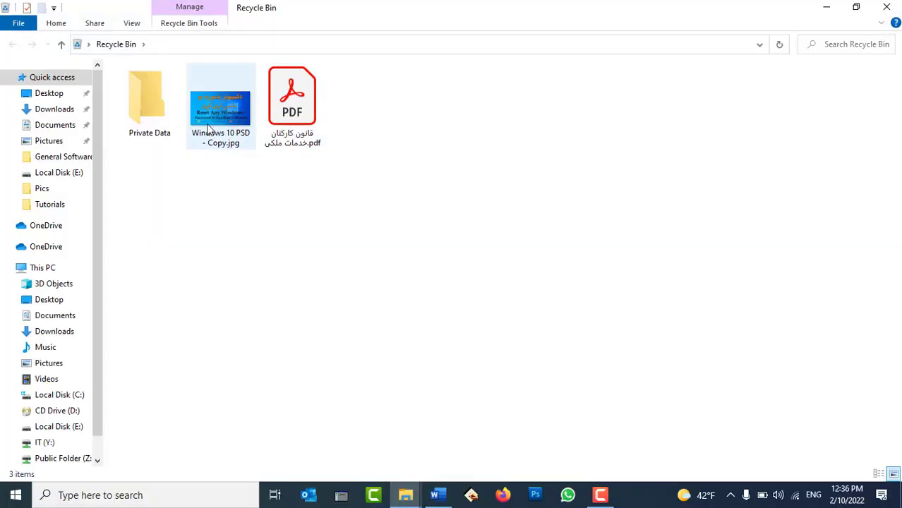
{"action": "left_click", "coordinate": [293, 107]}
{"action": "right_click", "coordinate": [292, 106]}
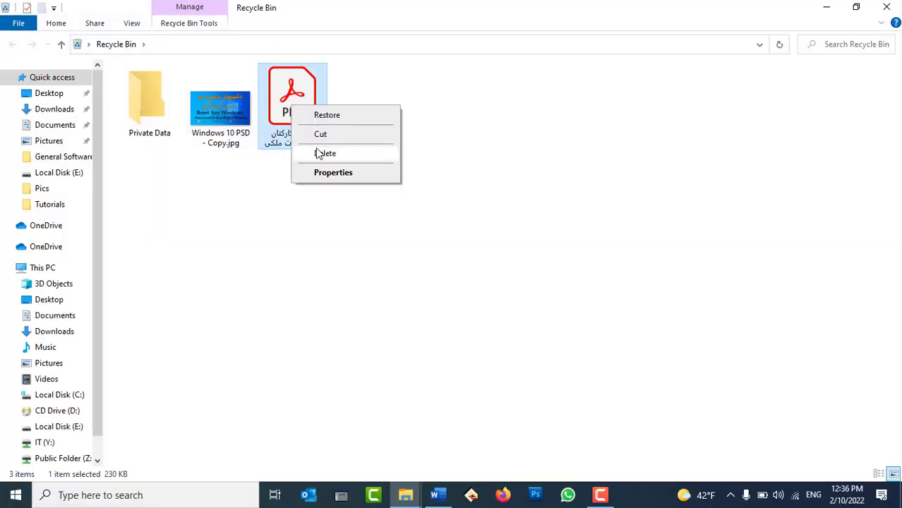
{"action": "left_click", "coordinate": [335, 115]}
Permanently delete the Private Data folder and Windows 10 PSD - Copy.jpg from the Recycle Bin.
{"action": "left_click_drag", "start_coordinate": [322, 177], "coordinate": [155, 104]}
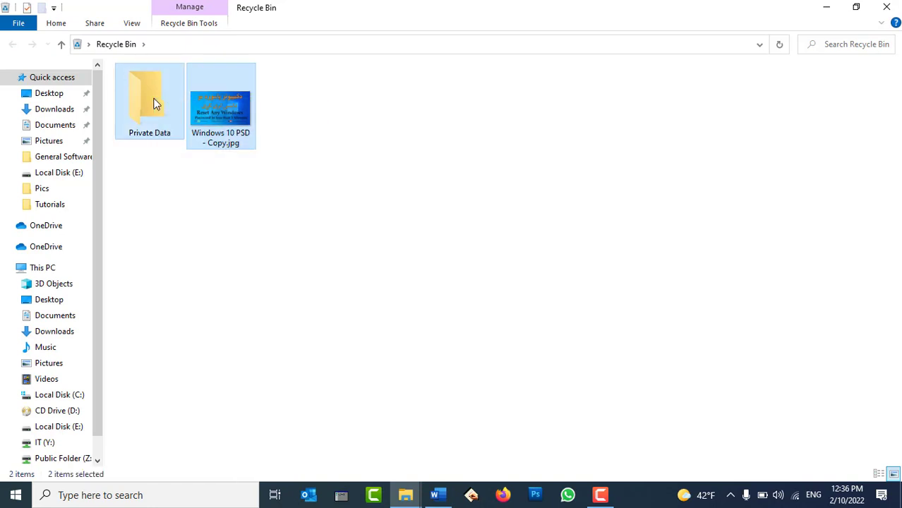
{"action": "key", "text": "Delete"}
{"action": "key", "text": "Return"}
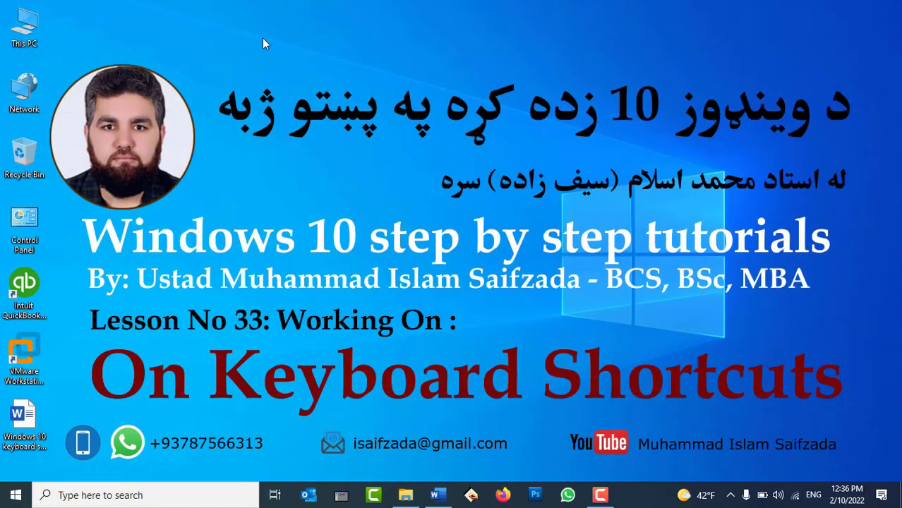
Open Local Disk (E:) through This PC and permanently delete قانون کارکنان خدمات ملکی.pdf, bypassing the Recycle Bin.
{"action": "left_click", "coordinate": [41, 23]}
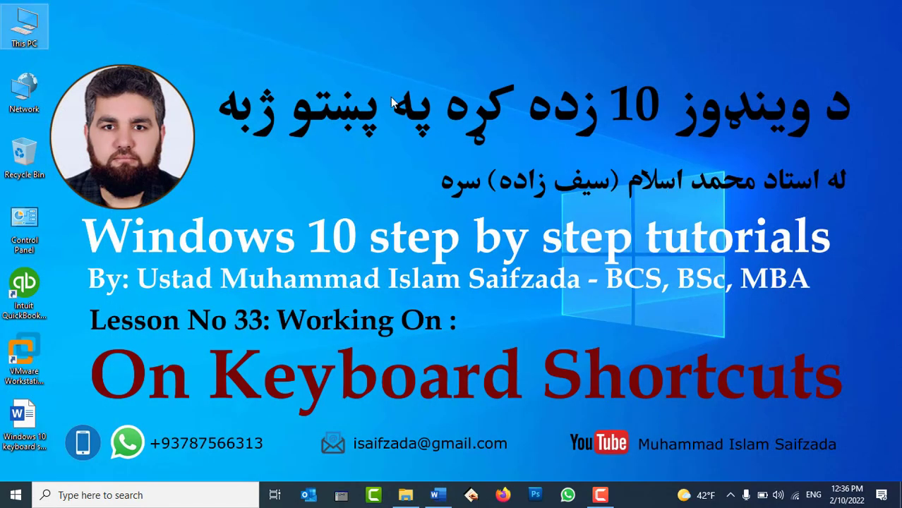
{"action": "double_click", "coordinate": [27, 29]}
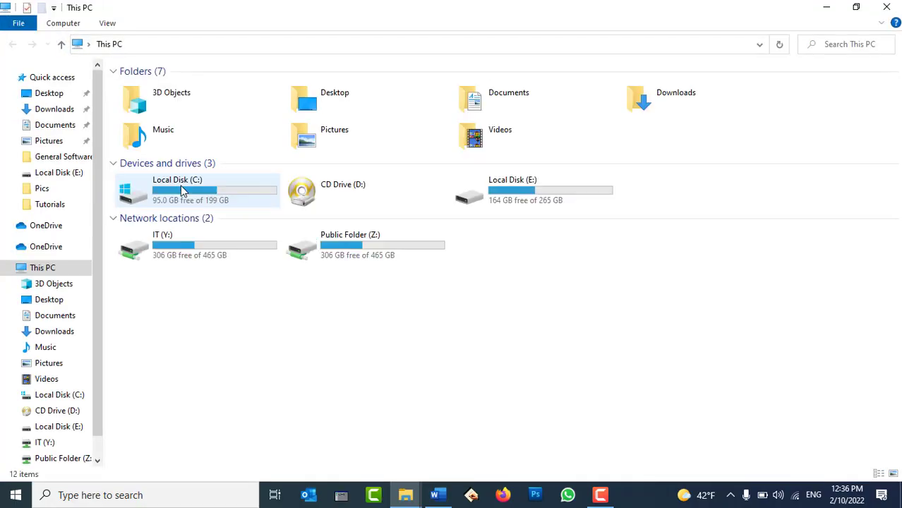
{"action": "mouse_move", "coordinate": [180, 186]}
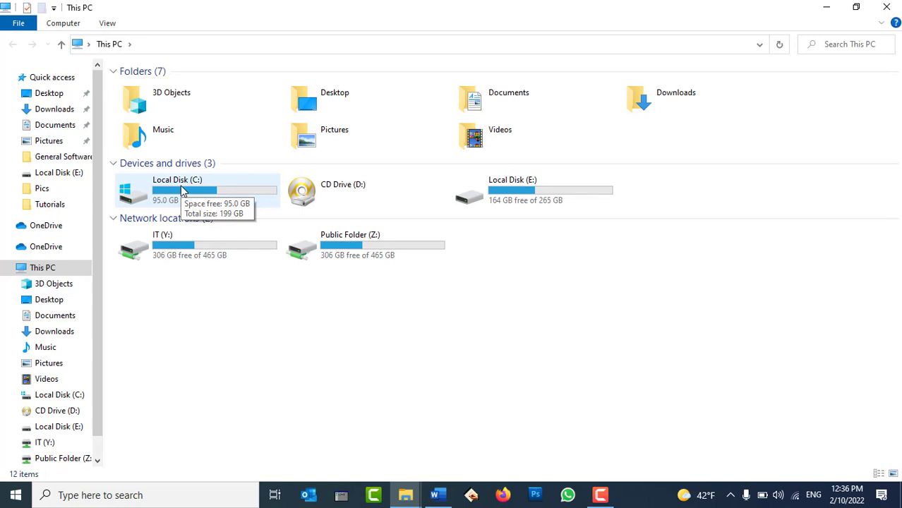
{"action": "double_click", "coordinate": [569, 192]}
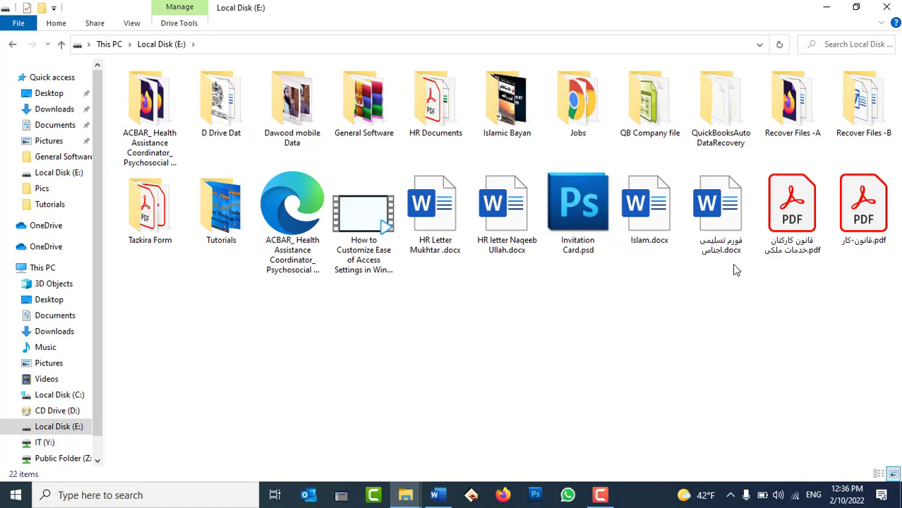
{"action": "left_click", "coordinate": [805, 235]}
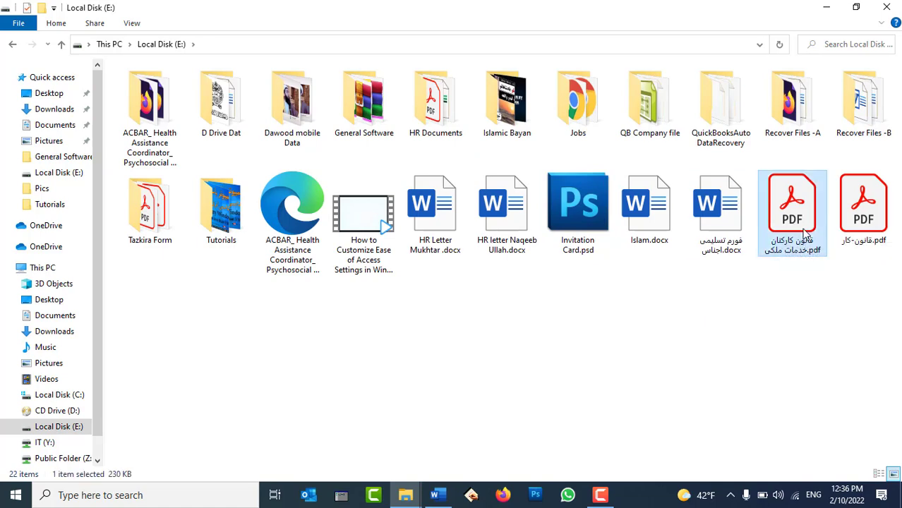
{"action": "key", "text": "shift+Delete"}
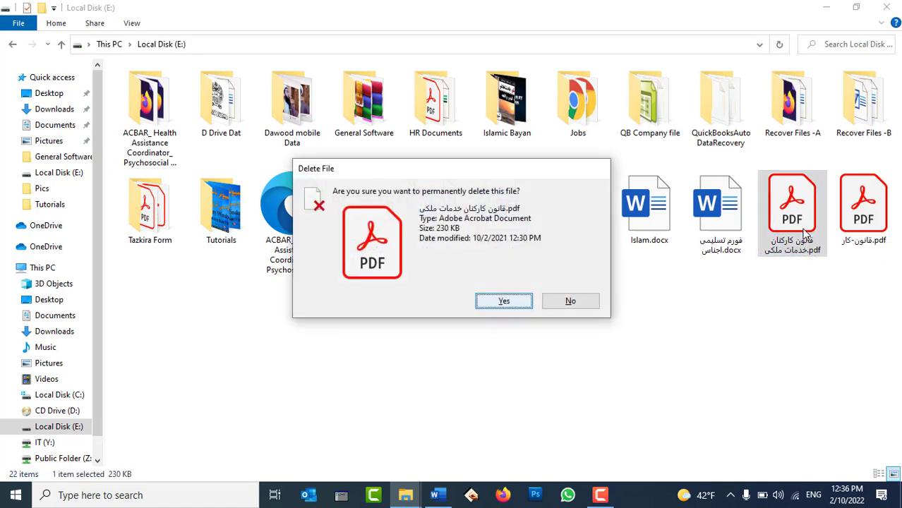
{"action": "key", "text": "Return"}
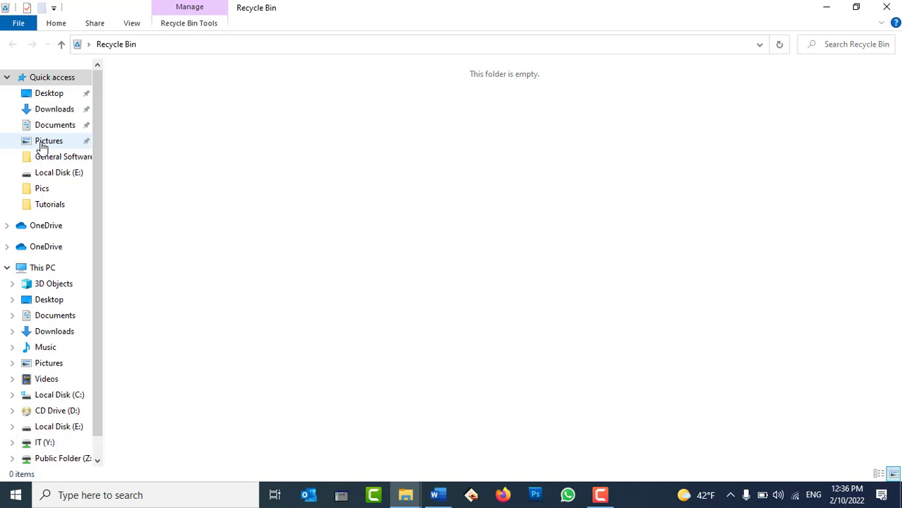
Close the Recycle Bin, review the F2 entry in the Word shortcut table, and minimize the document.
{"action": "left_click", "coordinate": [886, 7]}
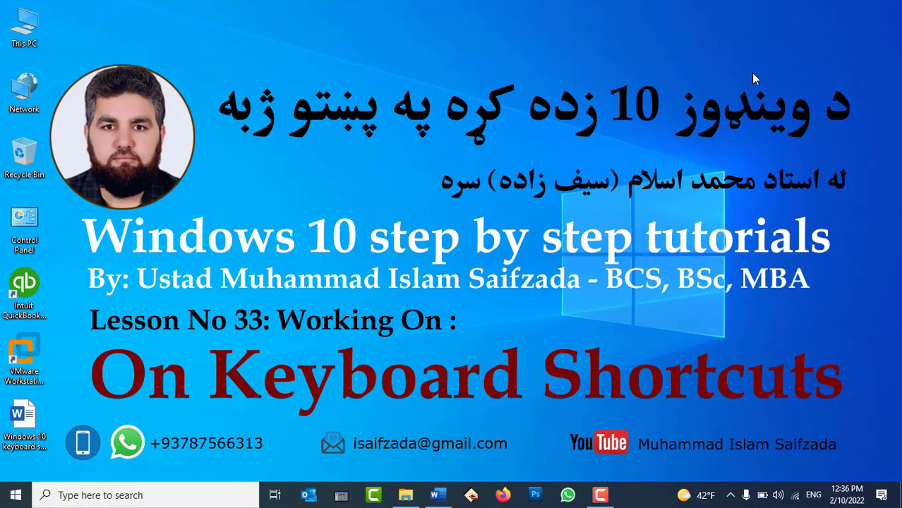
{"action": "mouse_move", "coordinate": [438, 497]}
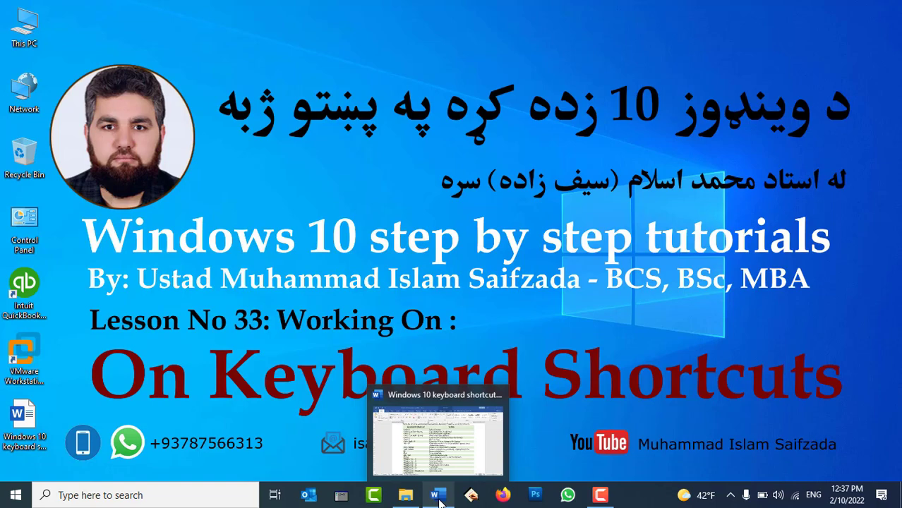
{"action": "left_click", "coordinate": [440, 499]}
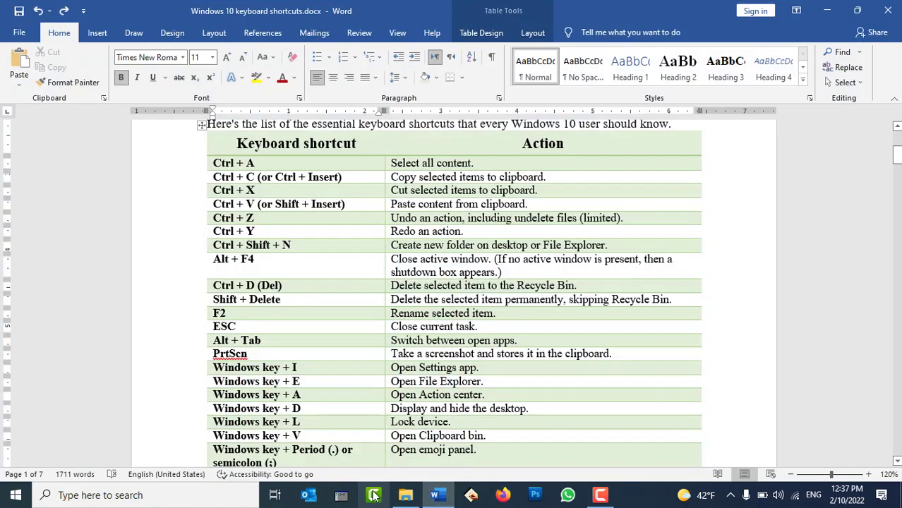
{"action": "scroll", "coordinate": [363, 340], "scroll_direction": "down", "scroll_amount": 3}
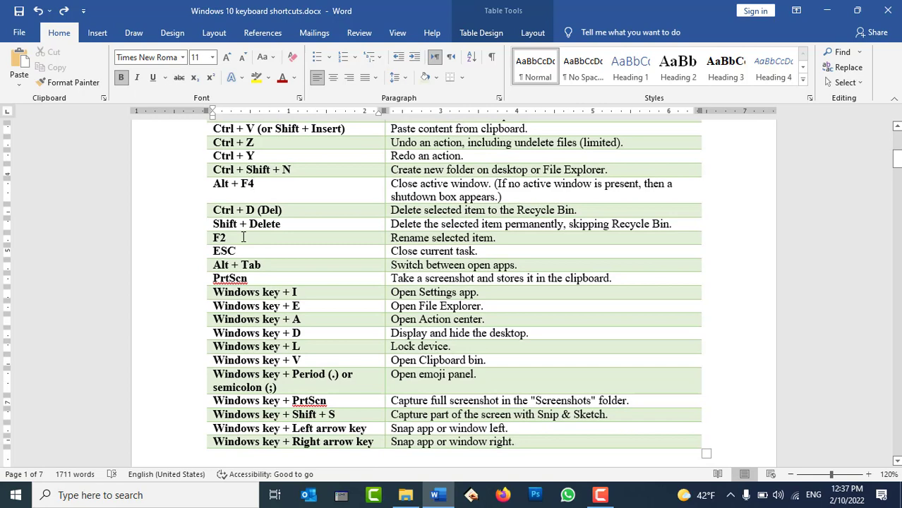
{"action": "left_click", "coordinate": [439, 495]}
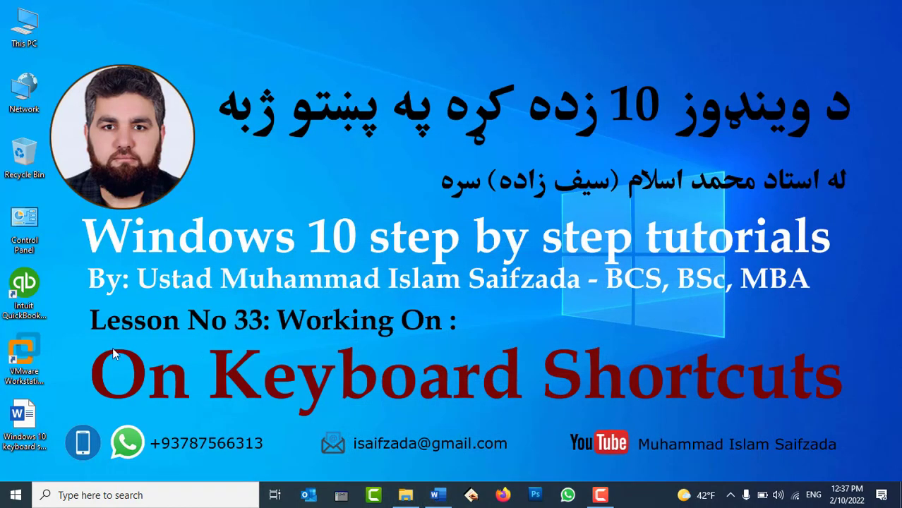
Start renaming Windows 10 keyboard shortcuts.docx on the desktop and cancel the name edit.
{"action": "left_click", "coordinate": [23, 421]}
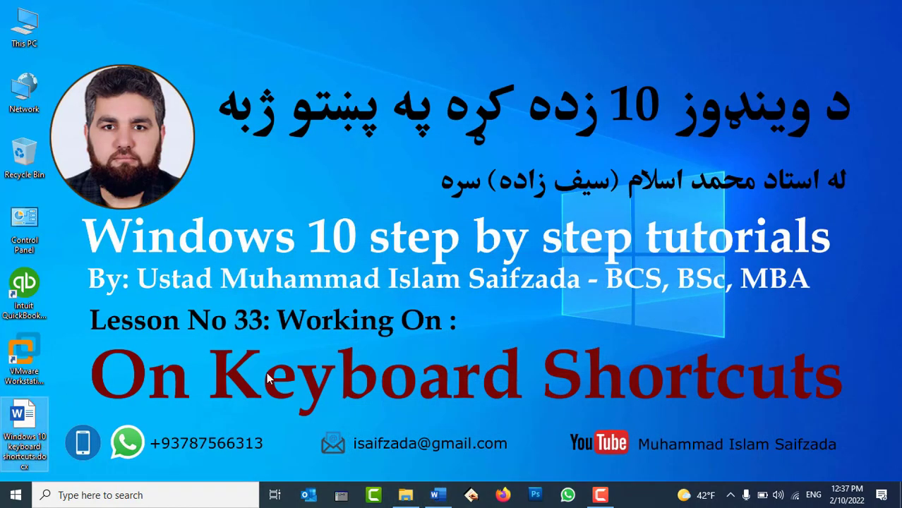
{"action": "key", "text": "F2"}
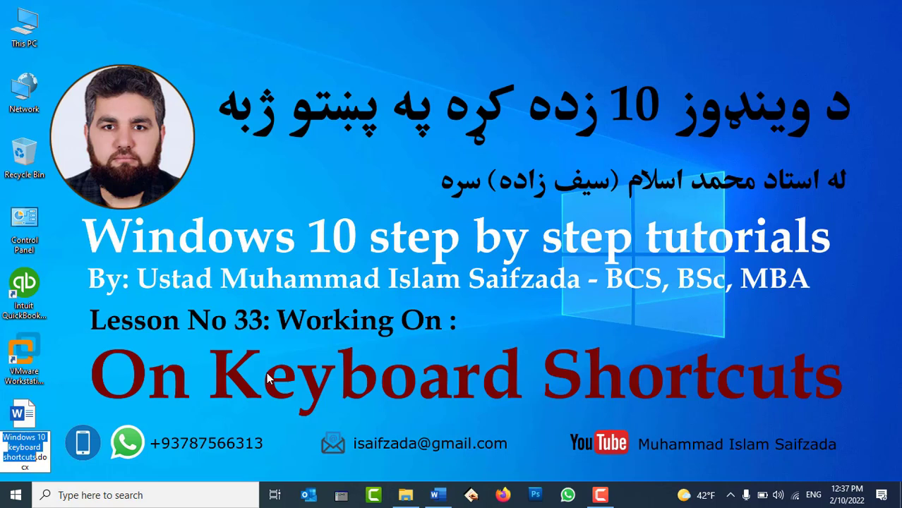
{"action": "key", "text": "Escape"}
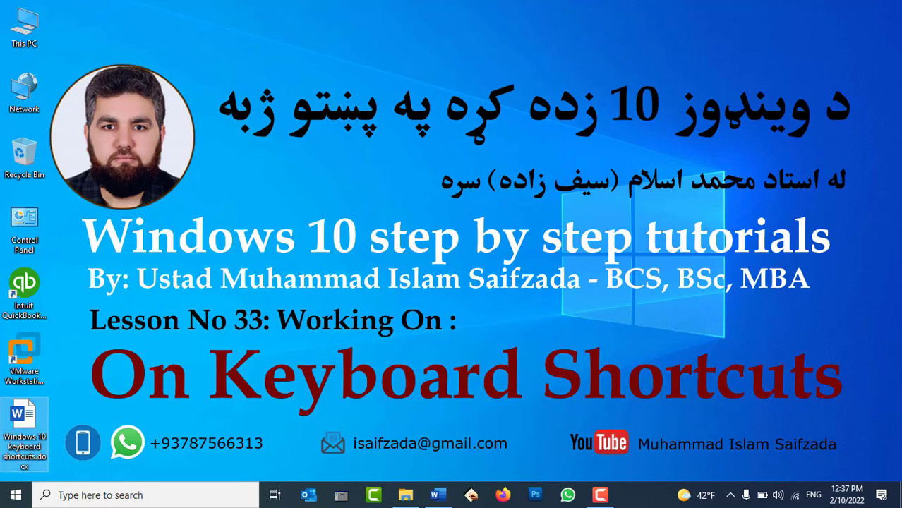
Show the rename option for Windows 10 keyboard shortcuts.docx on the desktop, dismiss it, and bring back the Word document.
{"action": "right_click", "coordinate": [30, 446]}
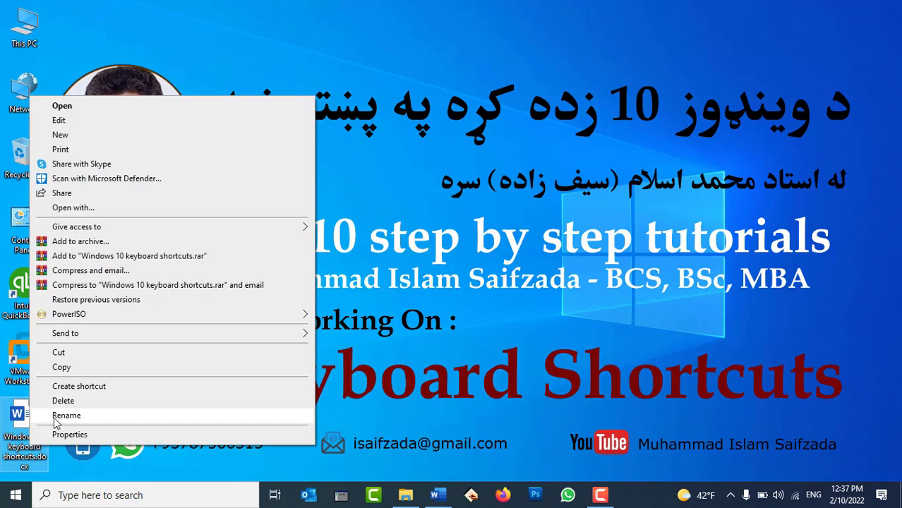
{"action": "left_click", "coordinate": [423, 345]}
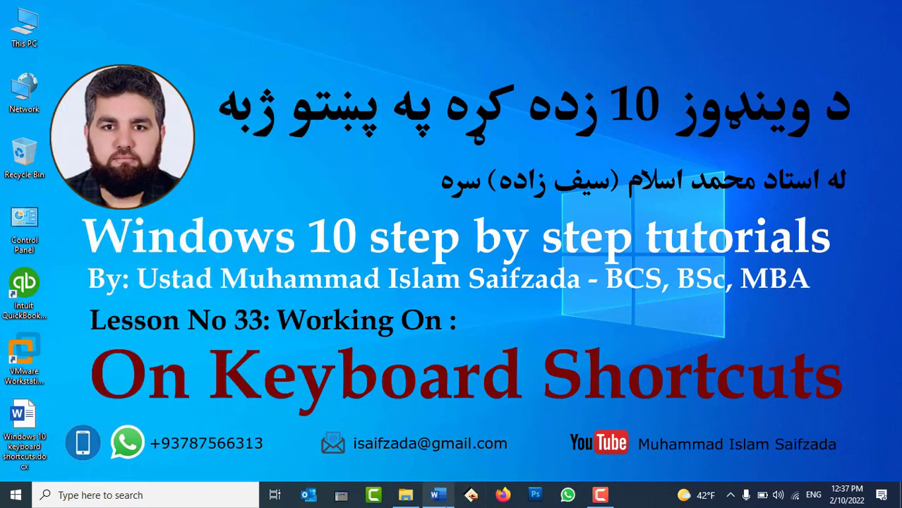
{"action": "left_click", "coordinate": [438, 495]}
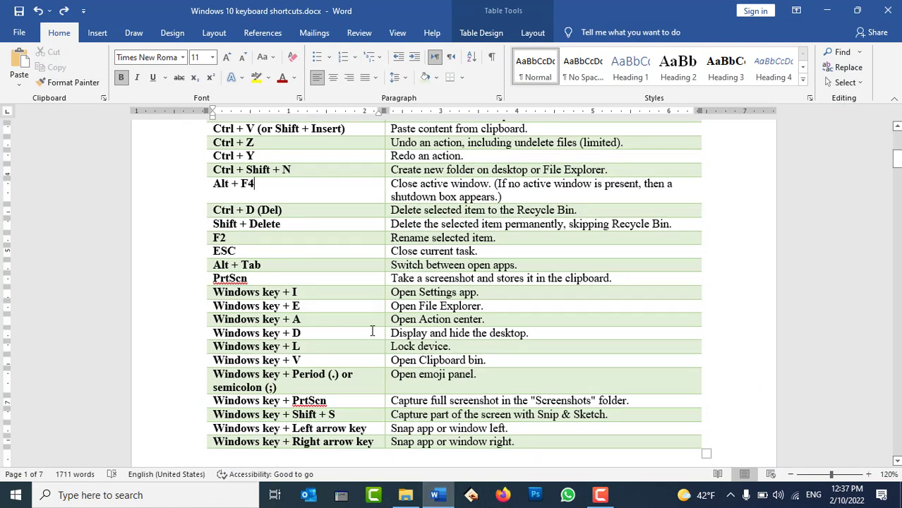
Save the document, open the Save As dialog for the Desktop folder, and cancel it to return to the text.
{"action": "left_click", "coordinate": [19, 34]}
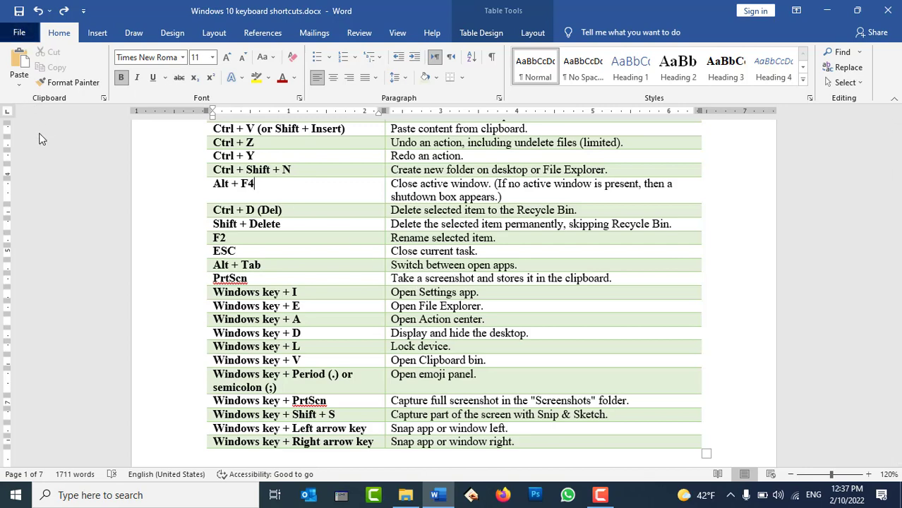
{"action": "left_click", "coordinate": [61, 183]}
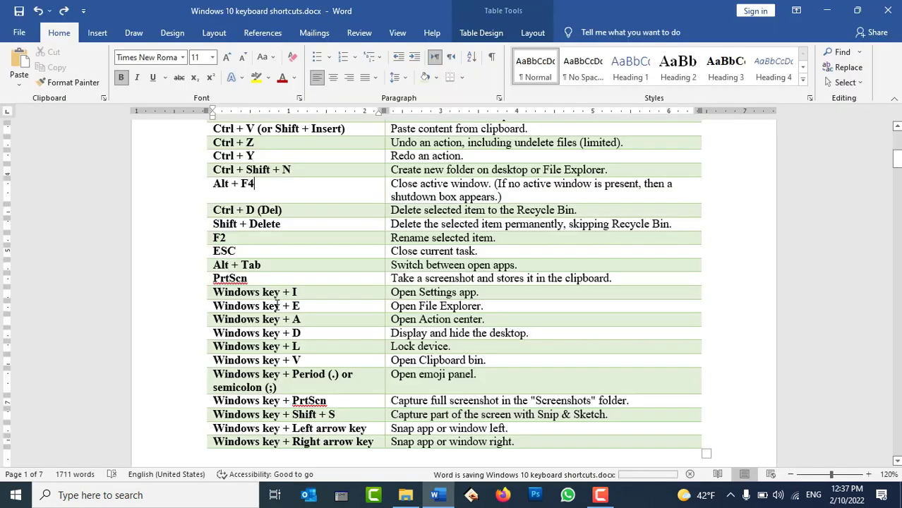
{"action": "left_click", "coordinate": [18, 33]}
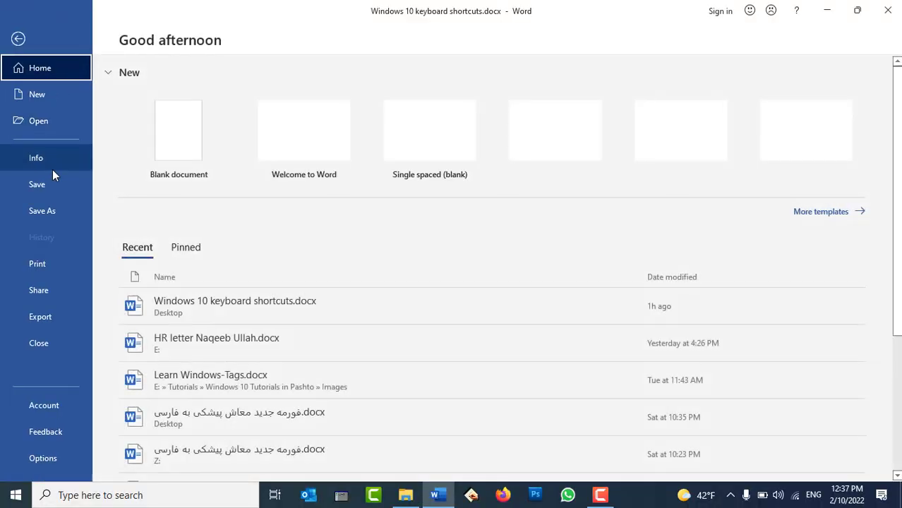
{"action": "left_click", "coordinate": [59, 212]}
{"action": "left_click", "coordinate": [183, 234]}
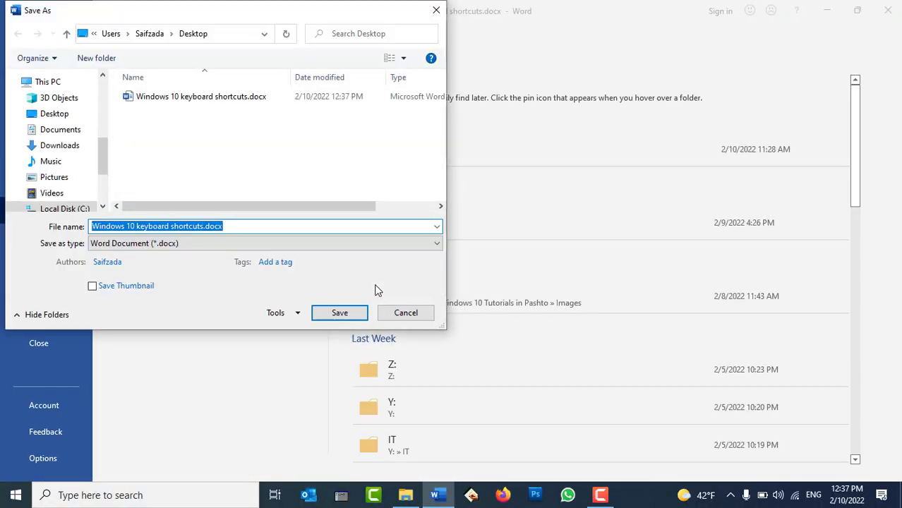
{"action": "key", "text": "Escape"}
{"action": "key", "text": "Escape"}
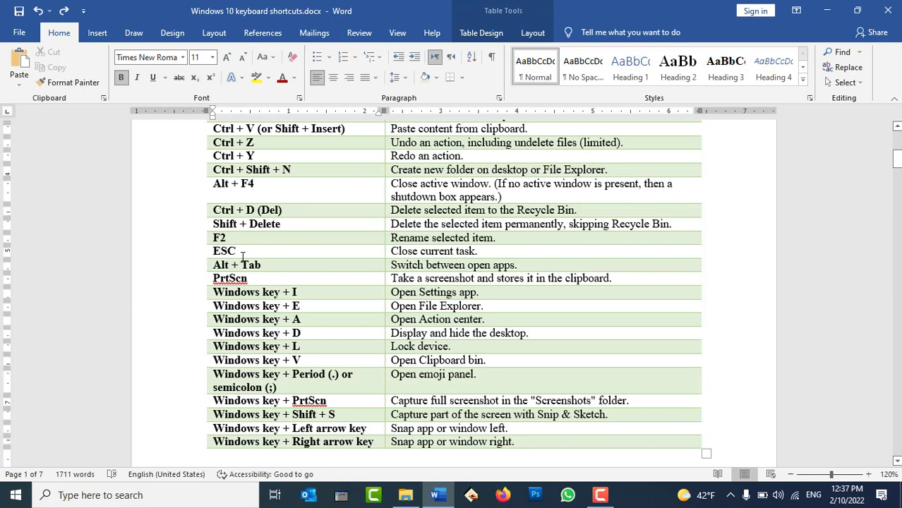
Review the Alt + Tab entry in the shortcut table and bring the Tutorials folder window forward.
{"action": "left_click", "coordinate": [276, 265]}
{"action": "left_click", "coordinate": [535, 239]}
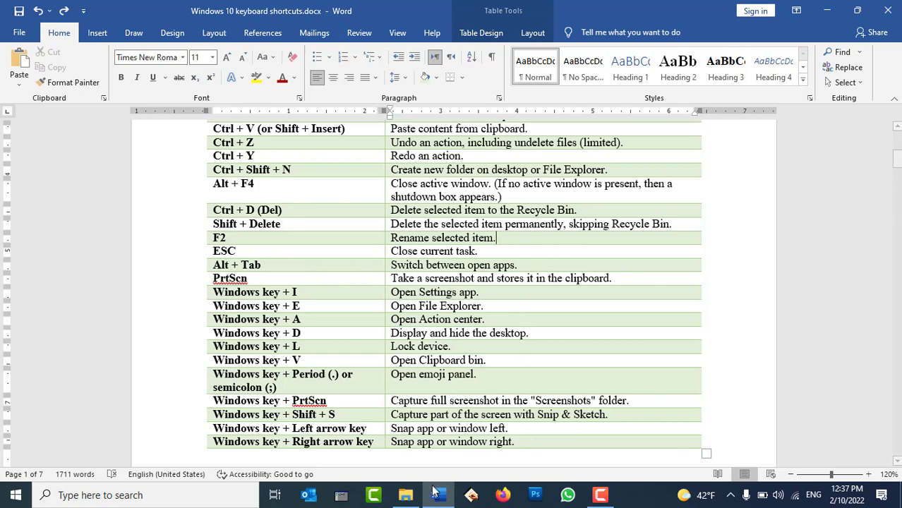
{"action": "left_click", "coordinate": [408, 496]}
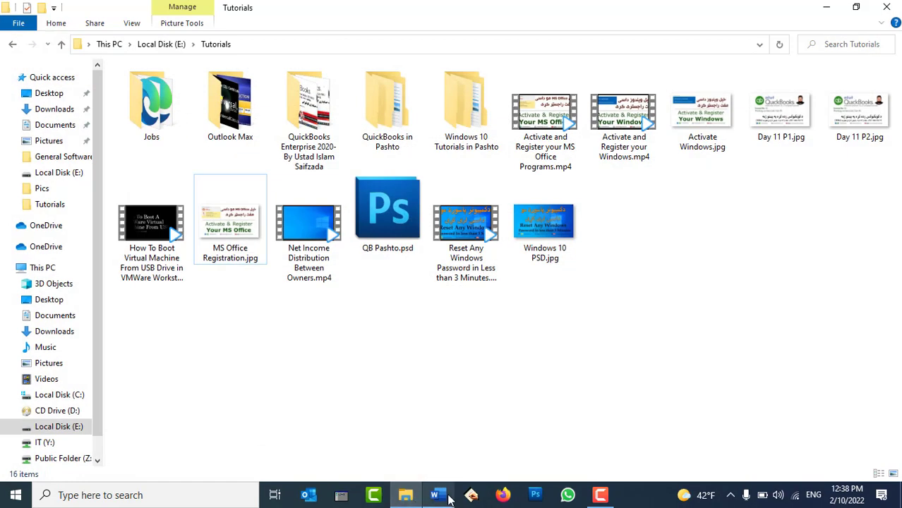
Launch Excel through the Run dialog, create a blank workbook, and select cell K12.
{"action": "key", "text": "super+r"}
{"action": "type", "text": "Excel"}
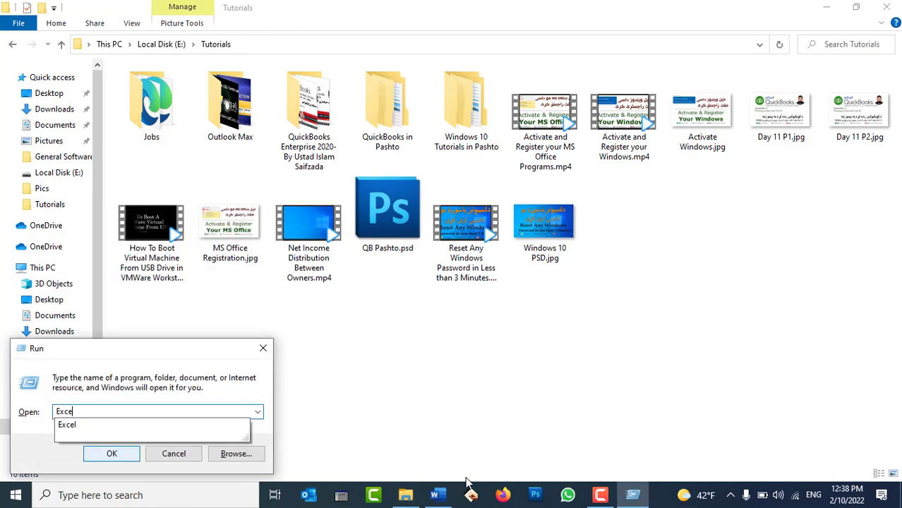
{"action": "key", "text": "Return"}
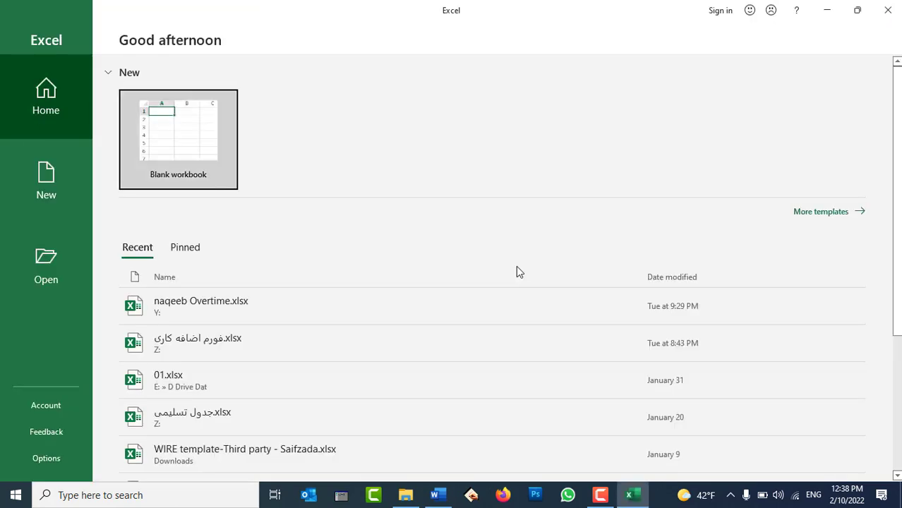
{"action": "left_click", "coordinate": [228, 128]}
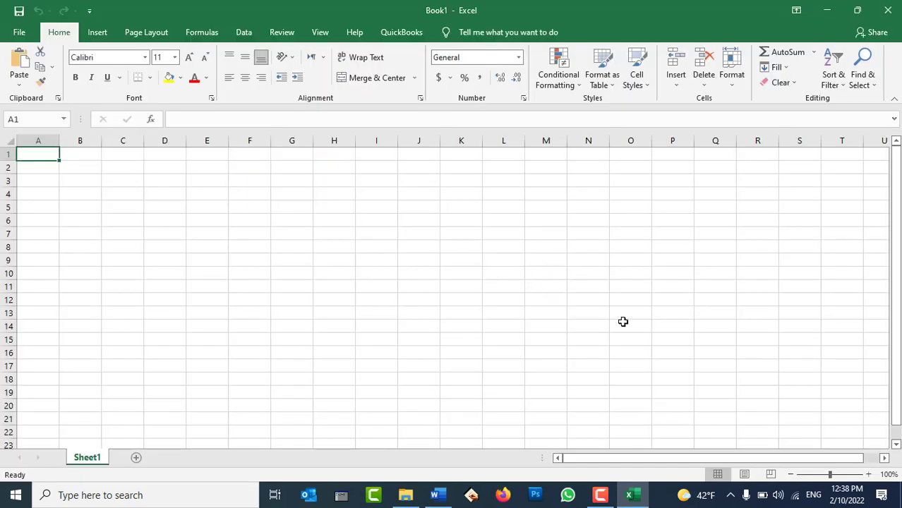
{"action": "left_click", "coordinate": [623, 322]}
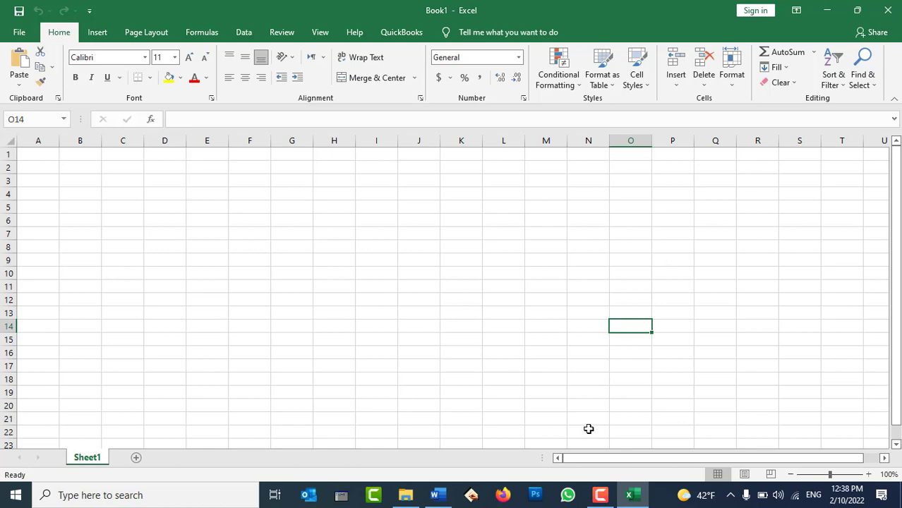
{"action": "left_click", "coordinate": [475, 298]}
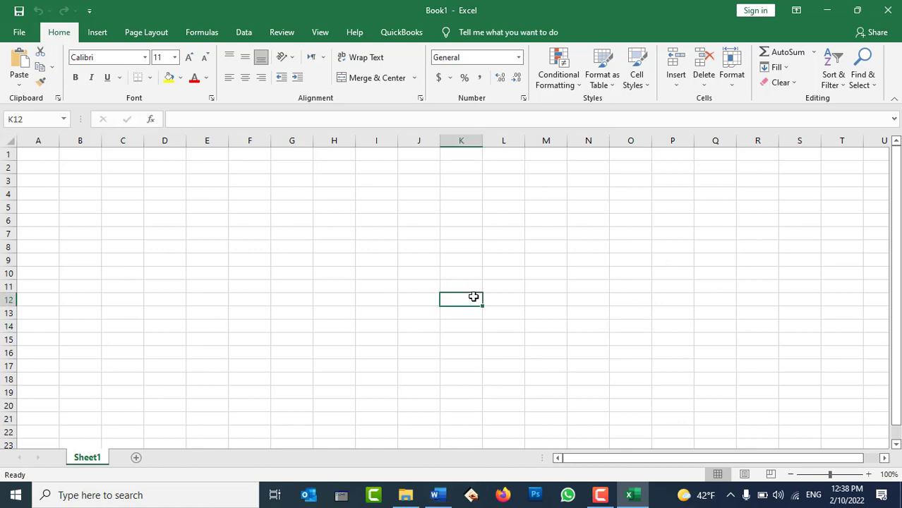
Switch between the Word document and the Excel workbook, and use the window switcher to return to the Word document.
{"action": "left_click", "coordinate": [440, 496]}
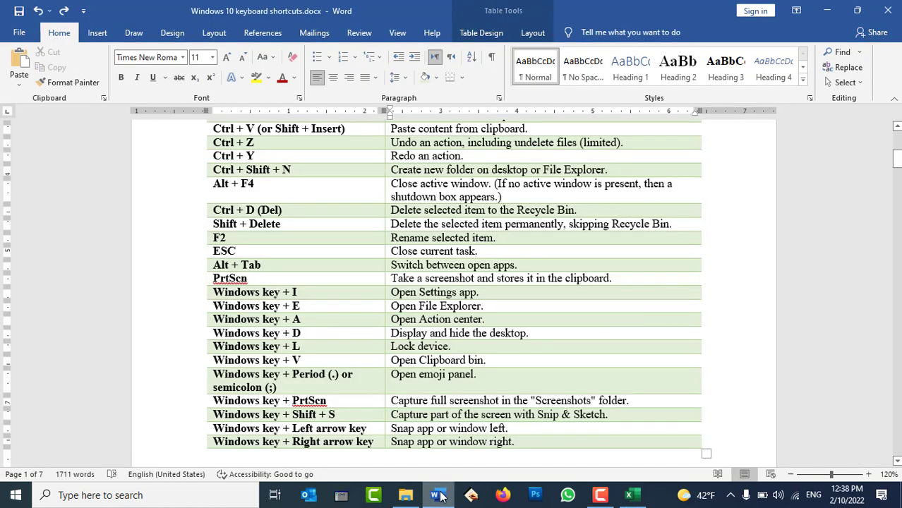
{"action": "left_click", "coordinate": [439, 496]}
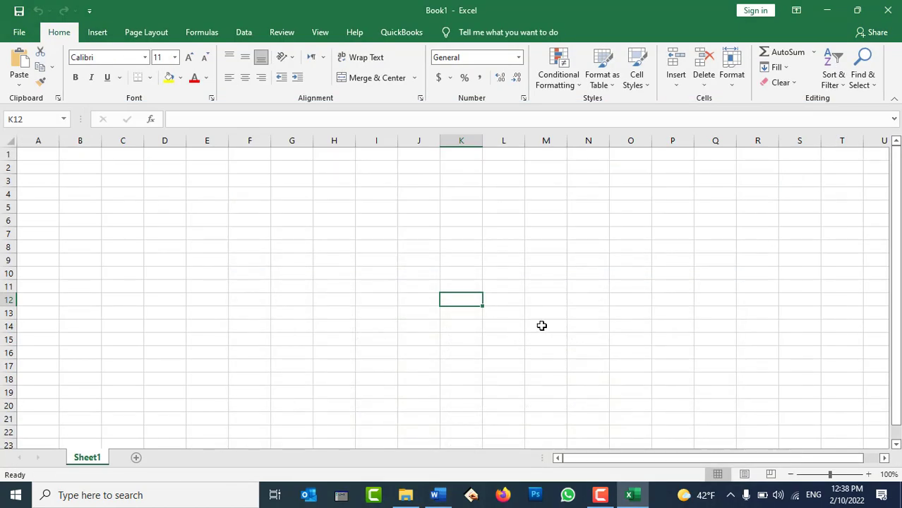
{"action": "key", "text": "alt+Tab"}
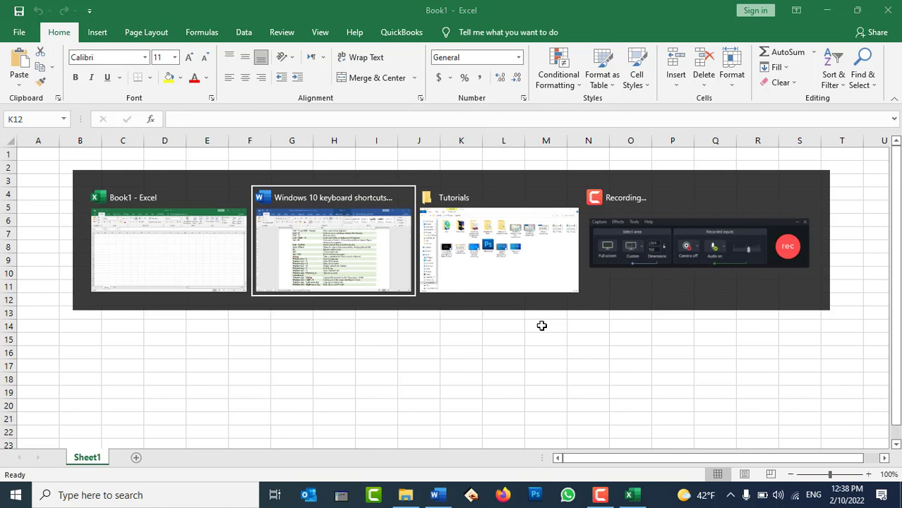
{"action": "key", "text": "alt+Tab"}
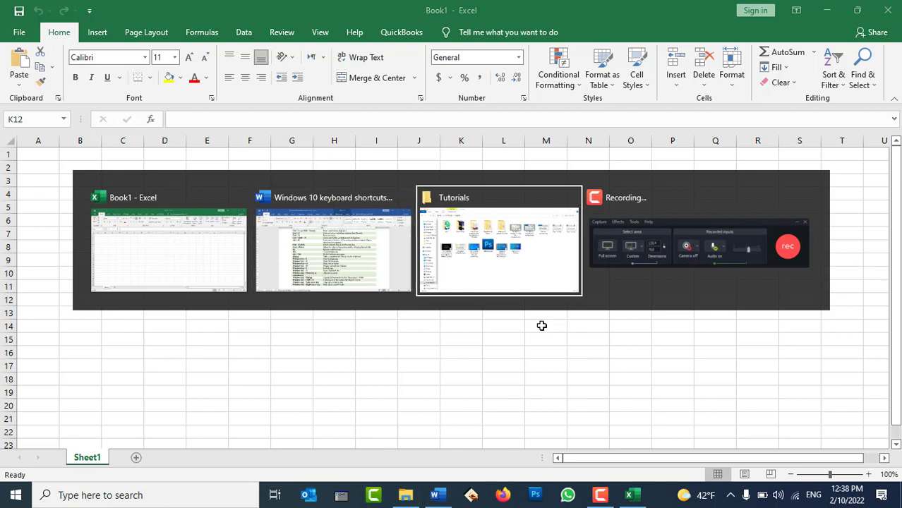
{"action": "key", "text": "Tab"}
{"action": "key", "text": "Tab"}
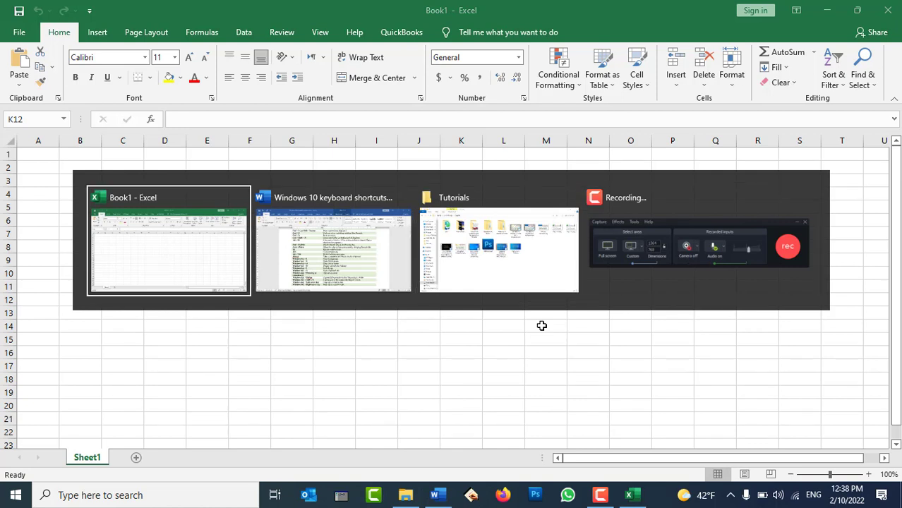
{"action": "key", "text": "Tab"}
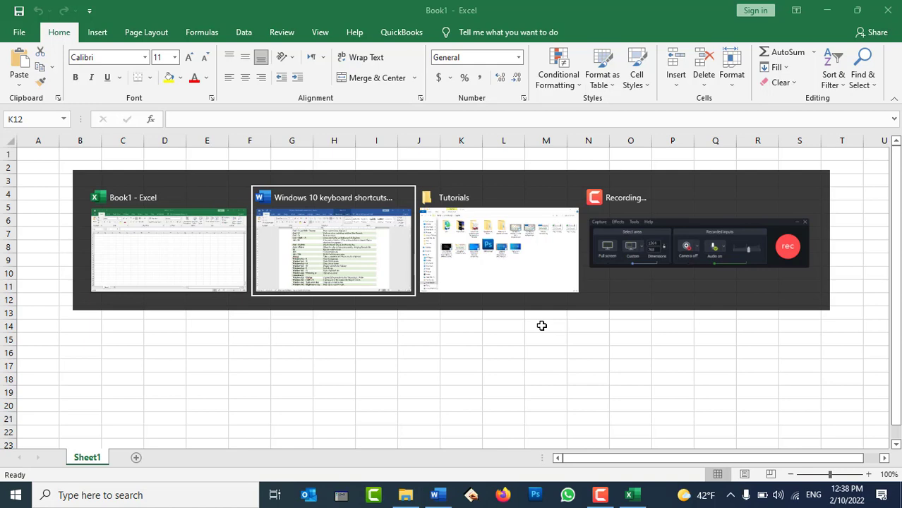
{"action": "key", "text": "alt"}
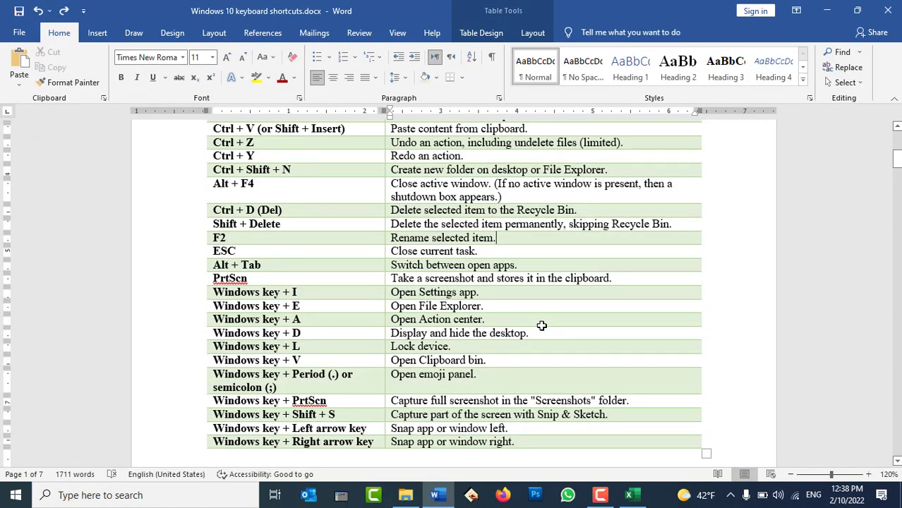
Cycle repeatedly through the open windows in the window switcher and switch to the Tutorials folder.
{"action": "key", "text": "alt"}
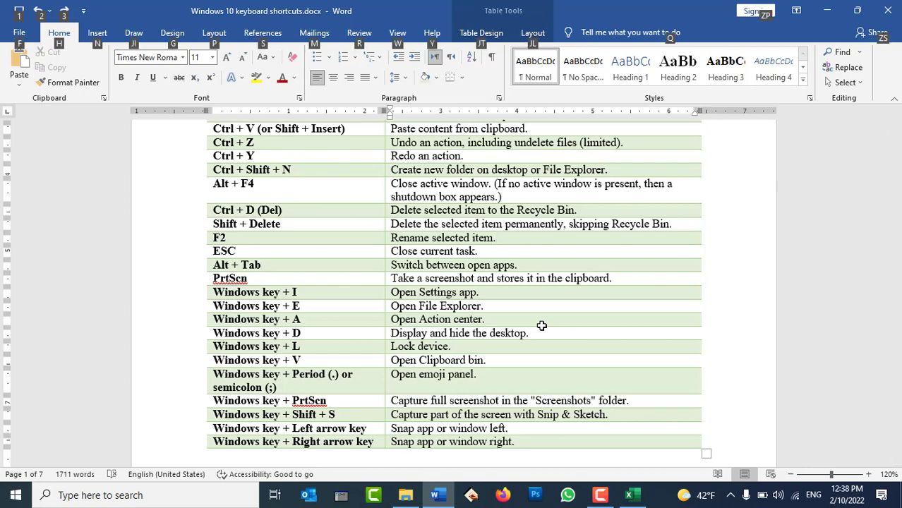
{"action": "key", "text": "alt+Tab"}
{"action": "key", "text": "alt+Tab"}
{"action": "key", "text": "alt+Tab"}
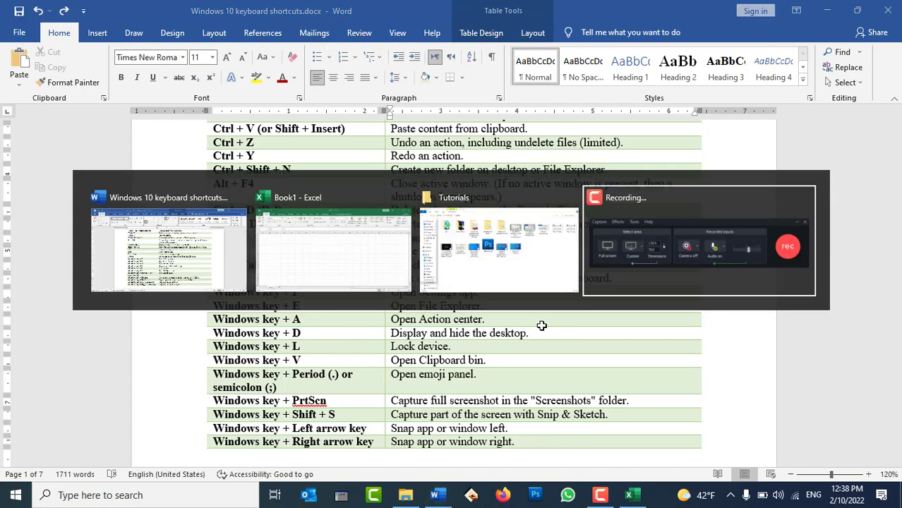
{"action": "key", "text": "alt+Tab"}
{"action": "key", "text": "alt+Tab"}
{"action": "key", "text": "alt+Tab"}
{"action": "key", "text": "alt+Tab"}
{"action": "key", "text": "alt+Tab"}
{"action": "key", "text": "alt+Tab"}
{"action": "key", "text": "alt+Tab"}
{"action": "key", "text": "alt+Tab"}
{"action": "key", "text": "alt+Tab"}
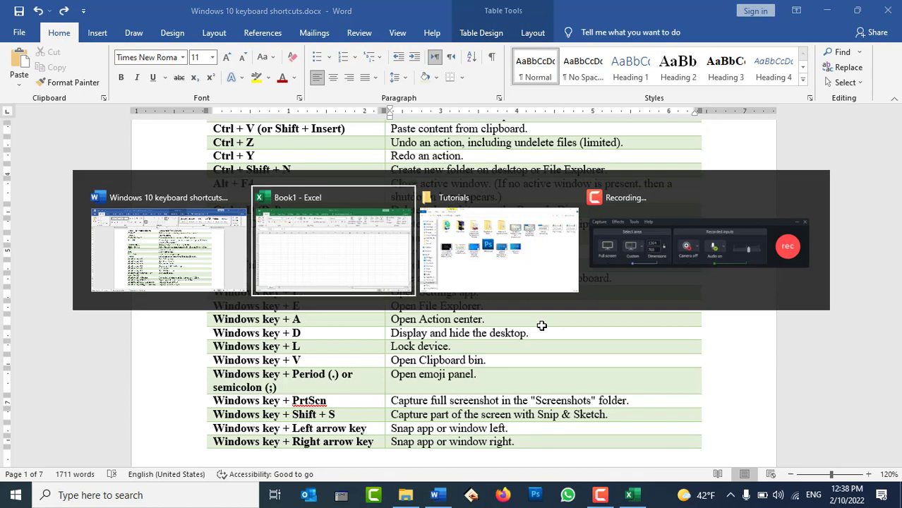
{"action": "key", "text": "alt+Tab"}
{"action": "key", "text": "alt+Tab"}
{"action": "key", "text": "alt+Tab"}
{"action": "key", "text": "alt+Tab"}
{"action": "key", "text": "alt+Tab"}
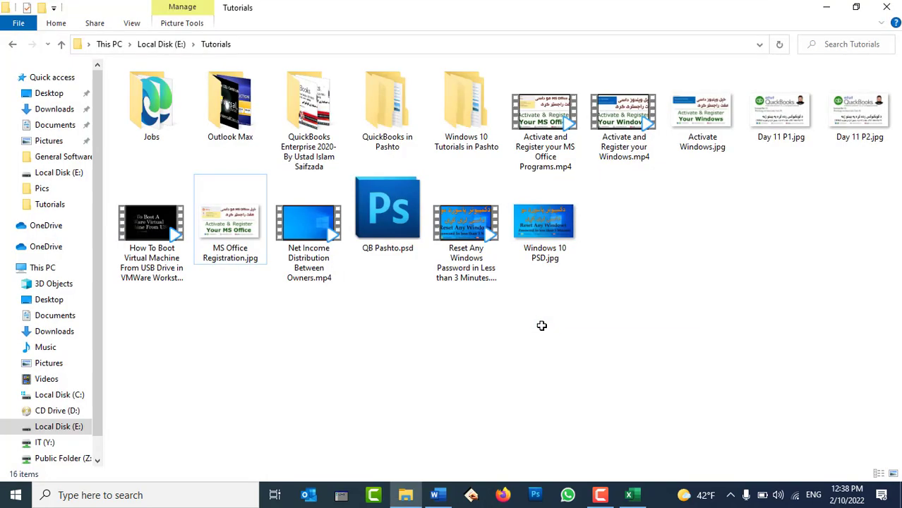
Switch back to the Word document and review the PrtScn and Windows key entries in the shortcut table.
{"action": "key", "text": "alt+Tab"}
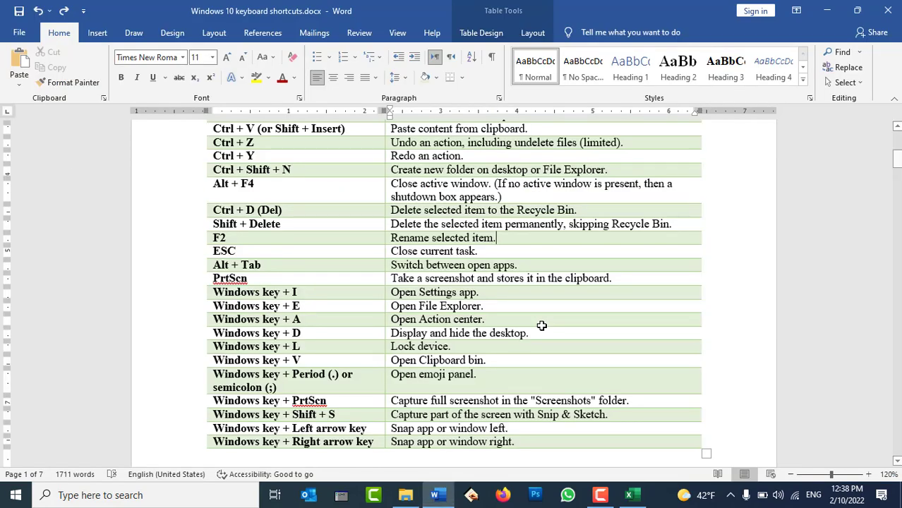
{"action": "left_click", "coordinate": [254, 278]}
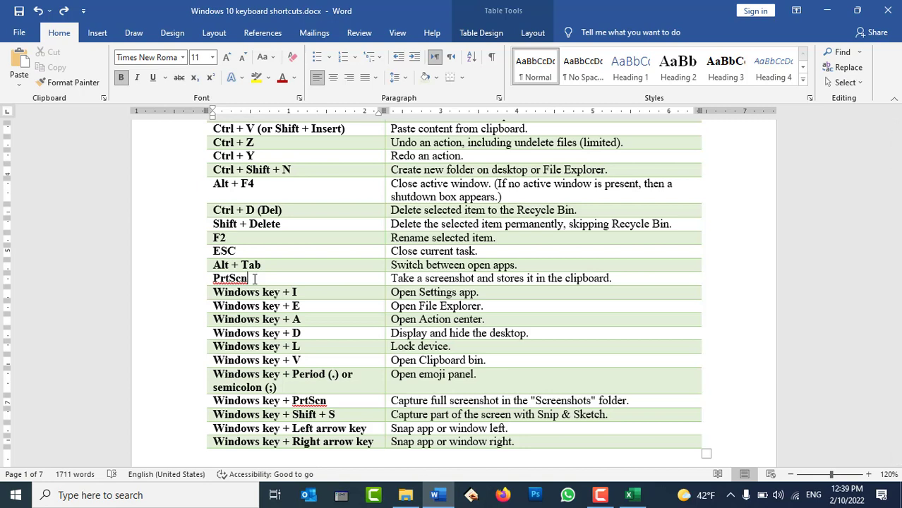
{"action": "scroll", "coordinate": [330, 302], "scroll_direction": "down", "scroll_amount": 3}
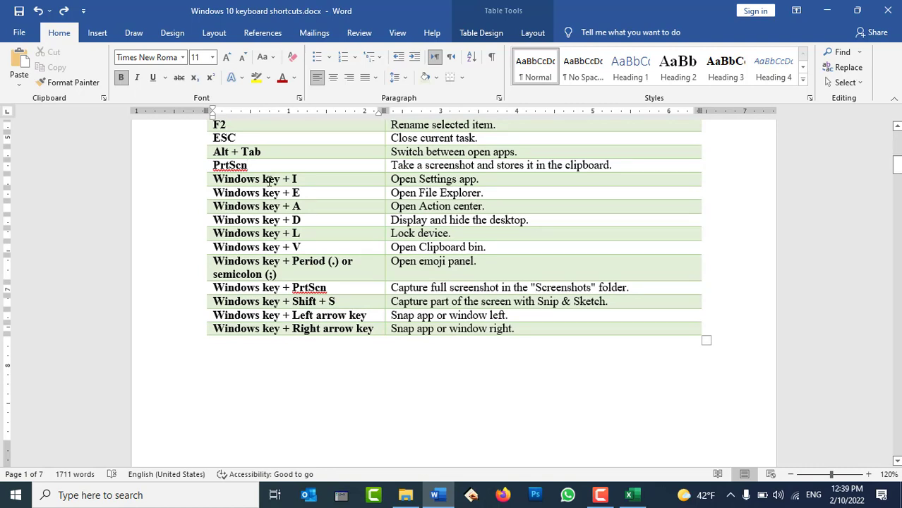
Open the On-Screen Keyboard through the Run dialog, point out its Windows key, and minimize the keyboard.
{"action": "key", "text": "super+r"}
{"action": "type", "text": "calc"}
{"action": "key", "text": "Return"}
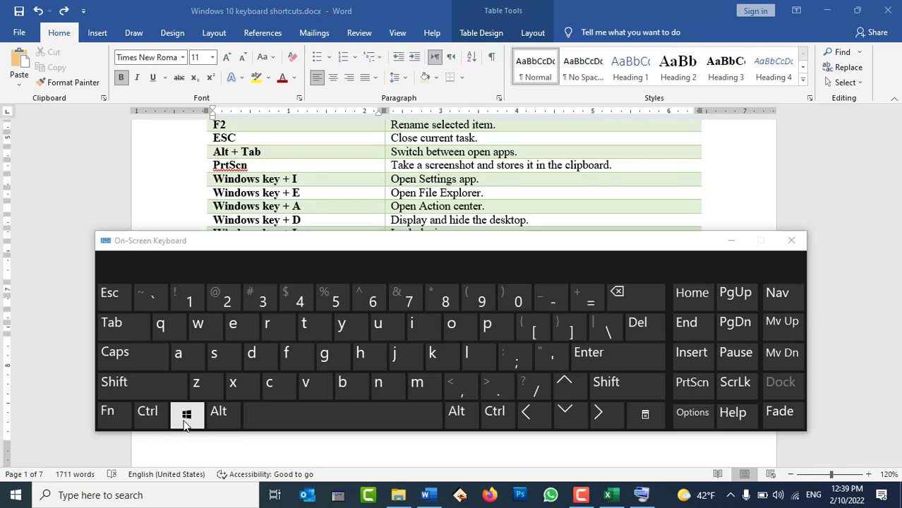
{"action": "left_click", "coordinate": [731, 241]}
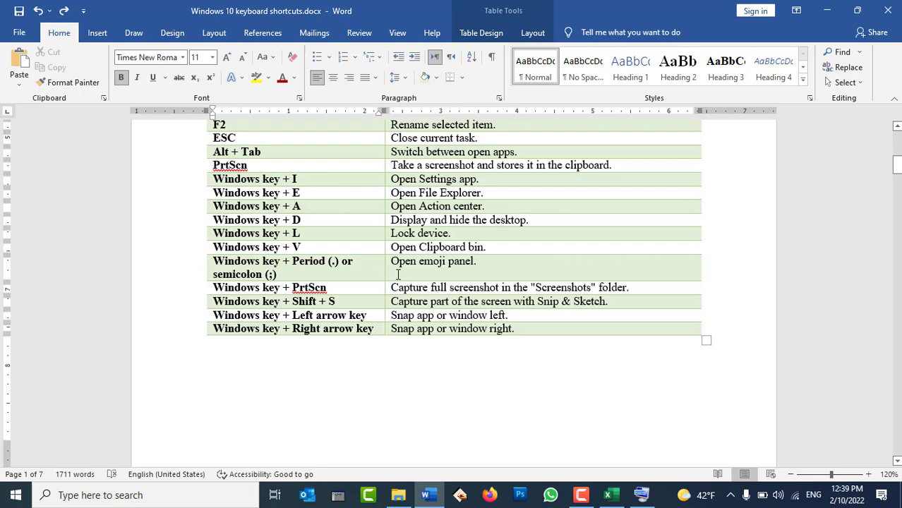
Open and close the Windows Settings app twice, once directly with its shortcut and once from Start.
{"action": "key", "text": "super+i"}
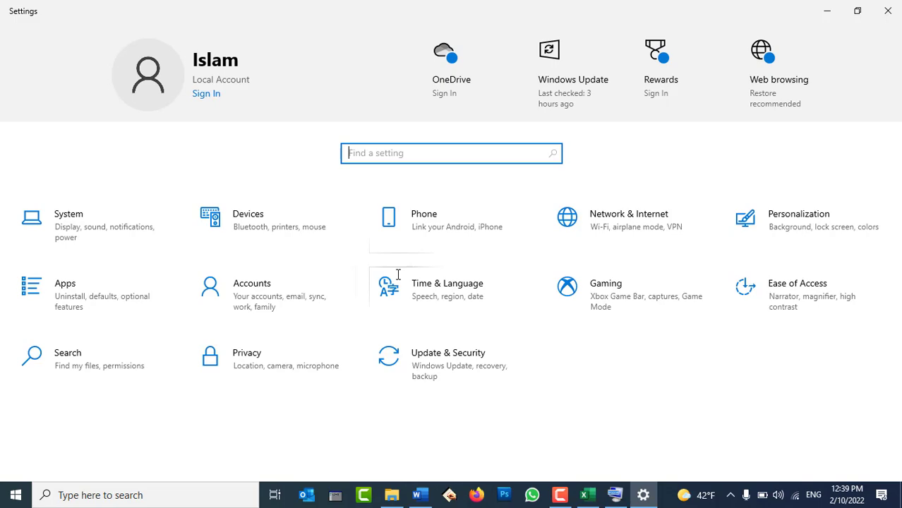
{"action": "left_click", "coordinate": [888, 10]}
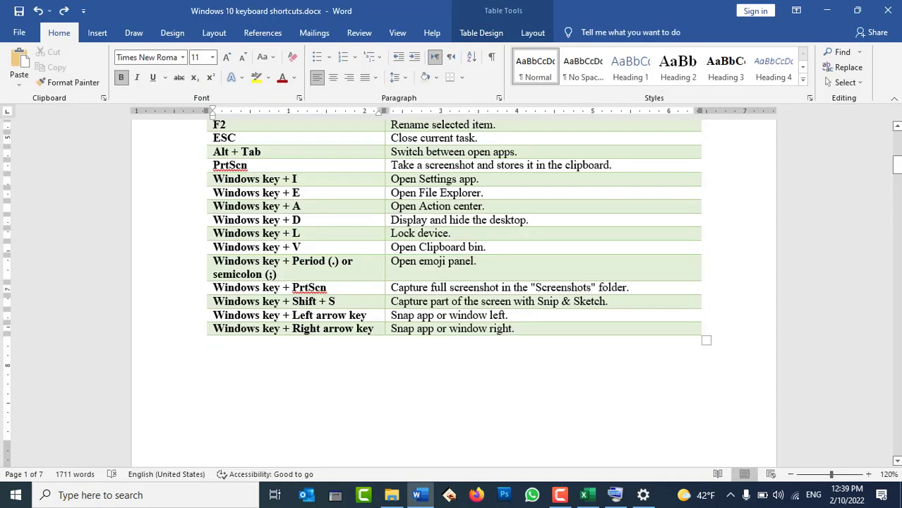
{"action": "key", "text": "super"}
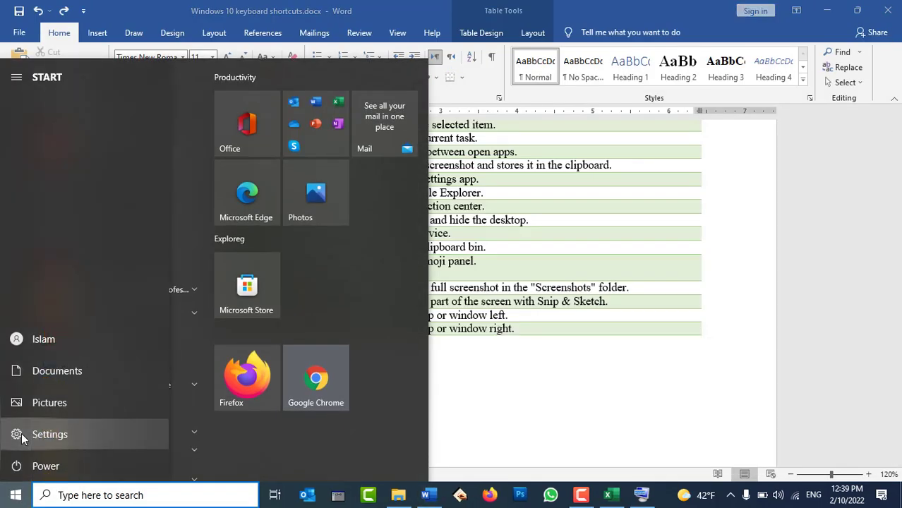
{"action": "left_click", "coordinate": [21, 433]}
{"action": "left_click", "coordinate": [888, 10]}
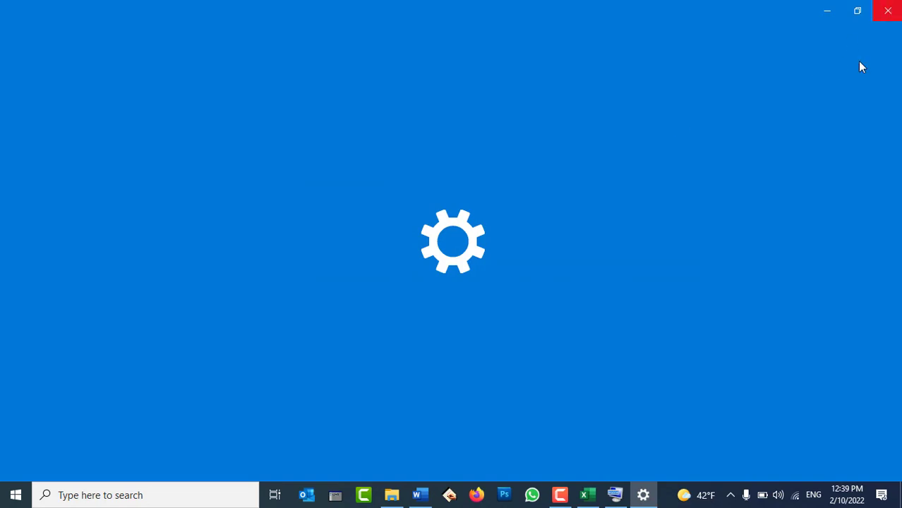
Open the Windows Settings app once more, close it, and return to the Windows key entries in the shortcut table.
{"action": "key", "text": "super+i"}
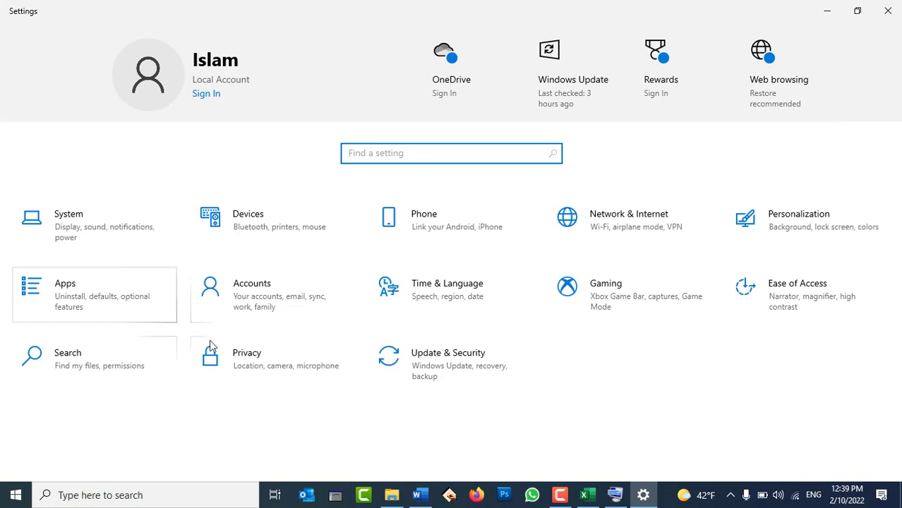
{"action": "left_click", "coordinate": [880, 16]}
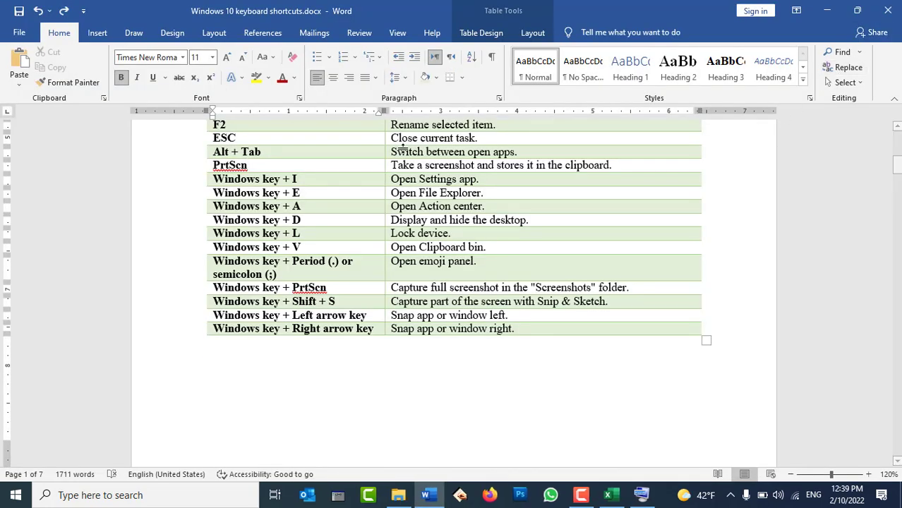
{"action": "scroll", "coordinate": [360, 212], "scroll_direction": "up", "scroll_amount": 1}
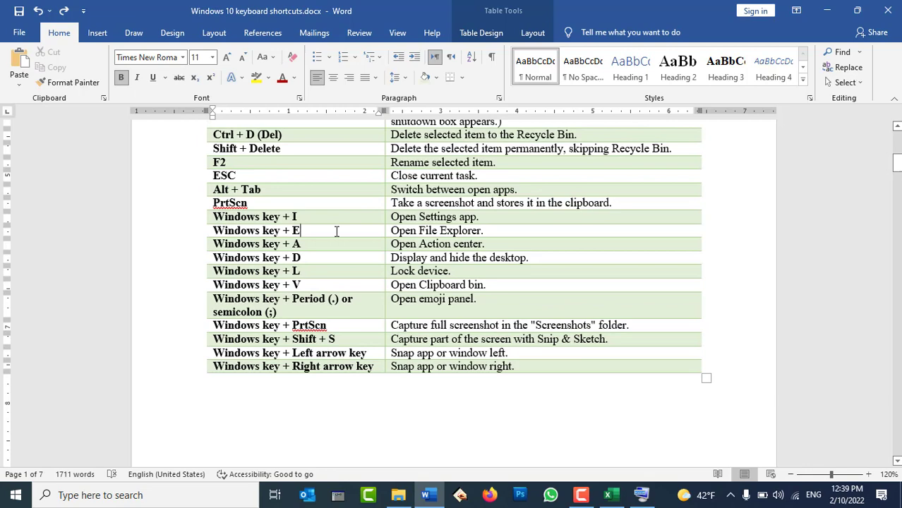
Close the Tutorials folder and the blank Excel workbook, and refresh the desktop.
{"action": "key", "text": "super+e"}
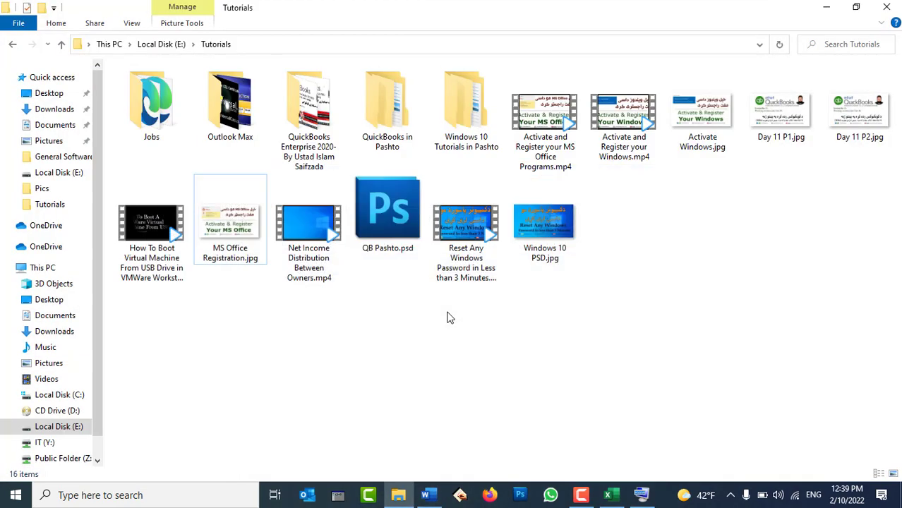
{"action": "left_click", "coordinate": [888, 8]}
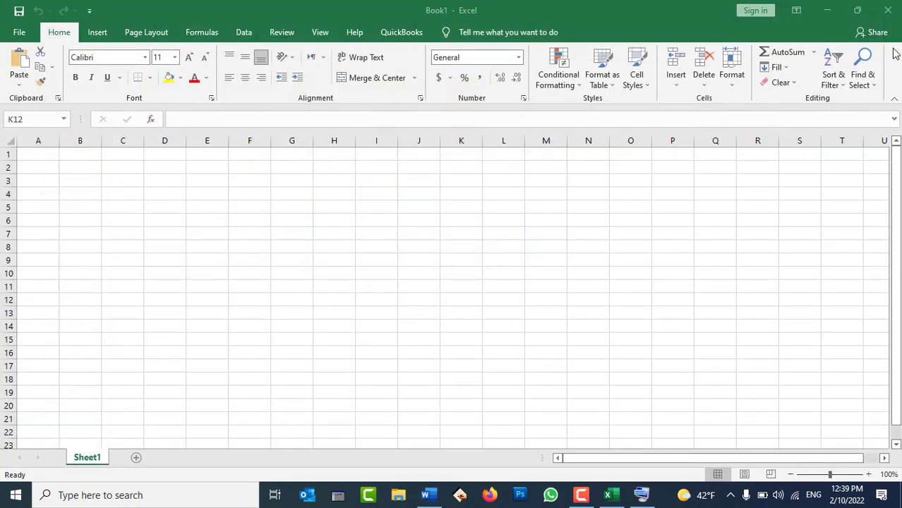
{"action": "key", "text": "alt+F4"}
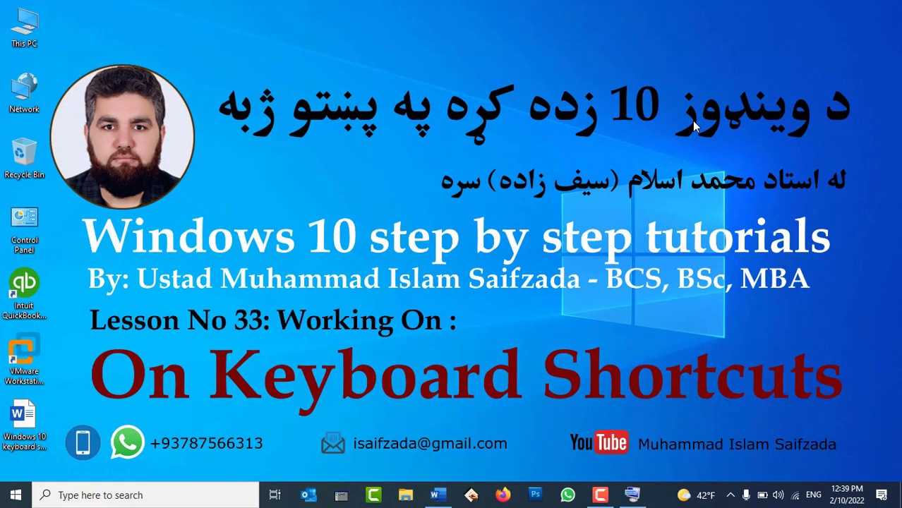
{"action": "key", "text": "shift+F10"}
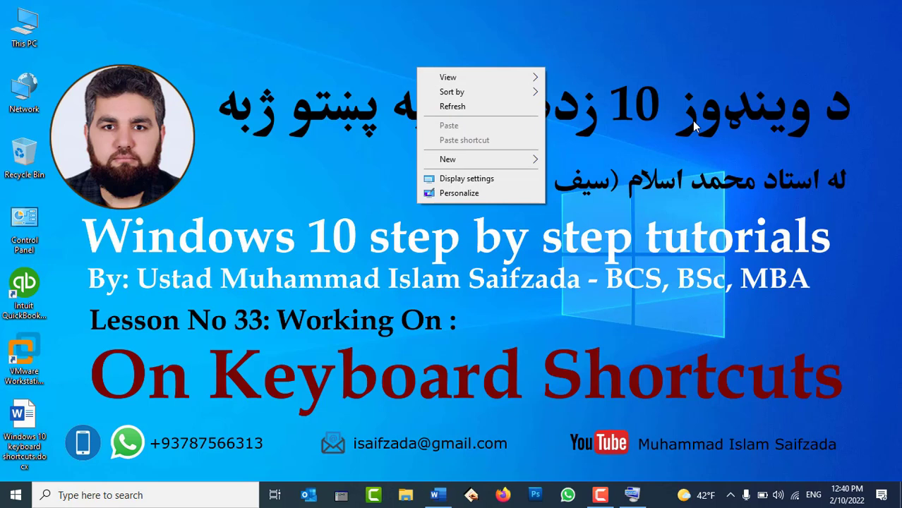
{"action": "left_click", "coordinate": [445, 107]}
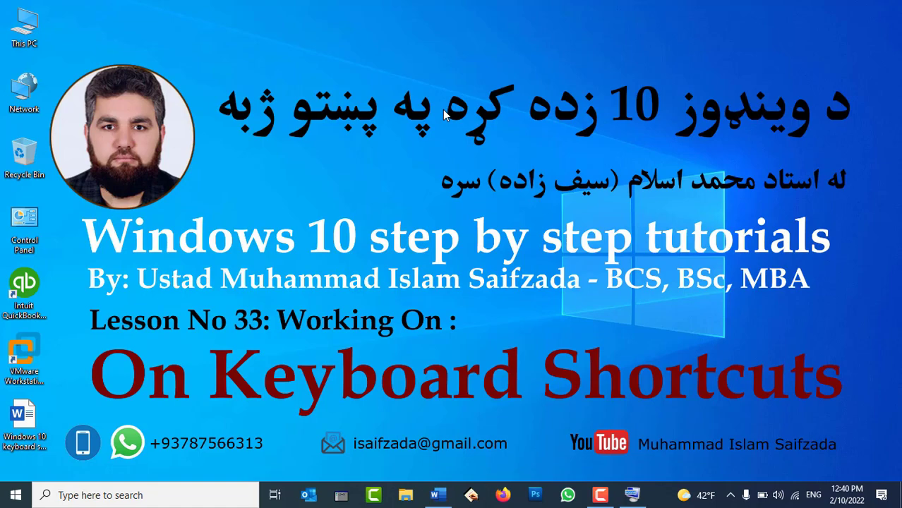
Open File Explorer directly from the desktop, close it, and switch back to the Word shortcut document.
{"action": "key", "text": "super+e"}
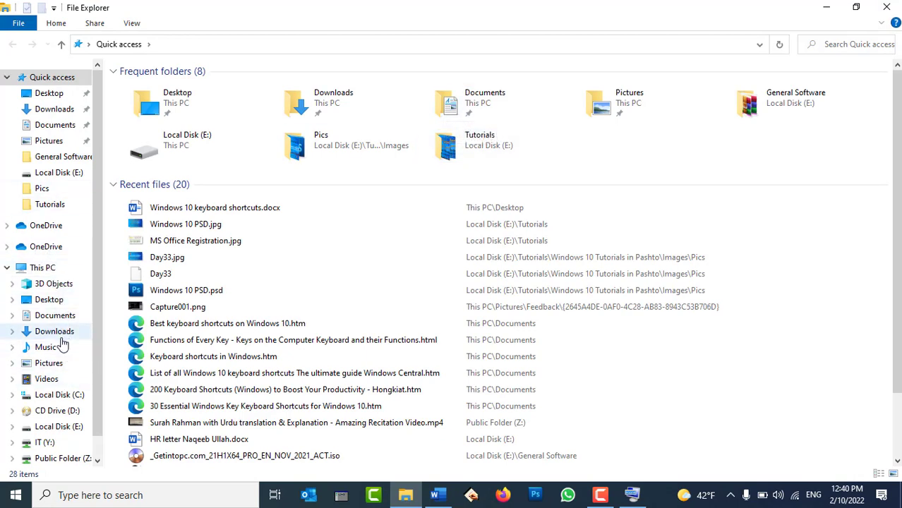
{"action": "left_click", "coordinate": [886, 7]}
{"action": "left_click", "coordinate": [438, 495]}
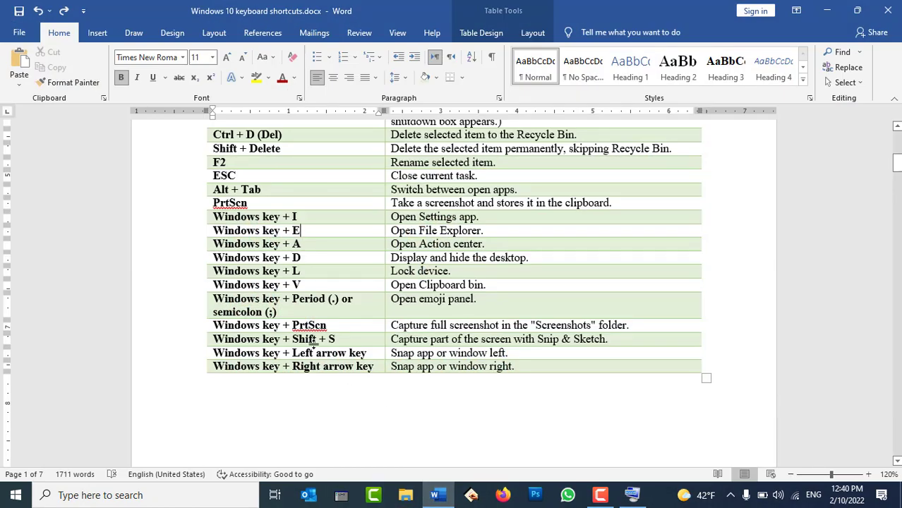
Place the cursor in the Open File Explorer entry, and open and dismiss the Action center over the document.
{"action": "left_click", "coordinate": [487, 231]}
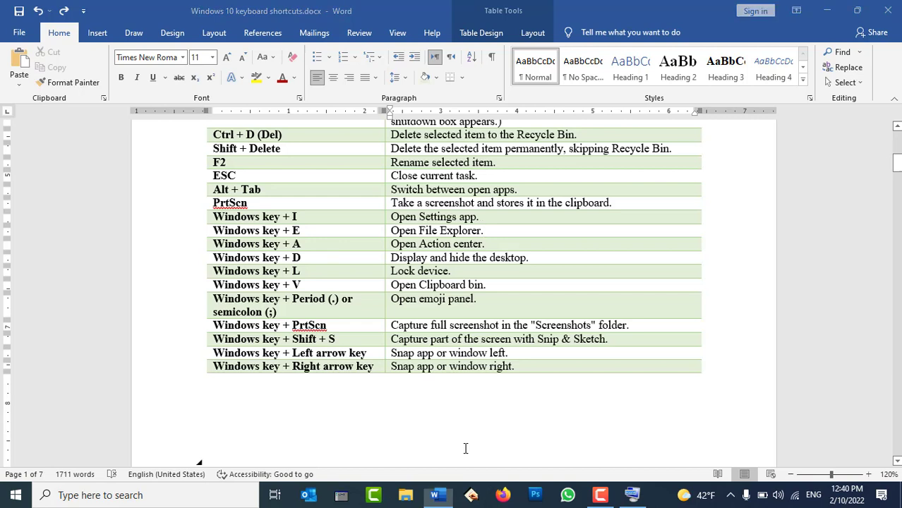
{"action": "key", "text": "super+a"}
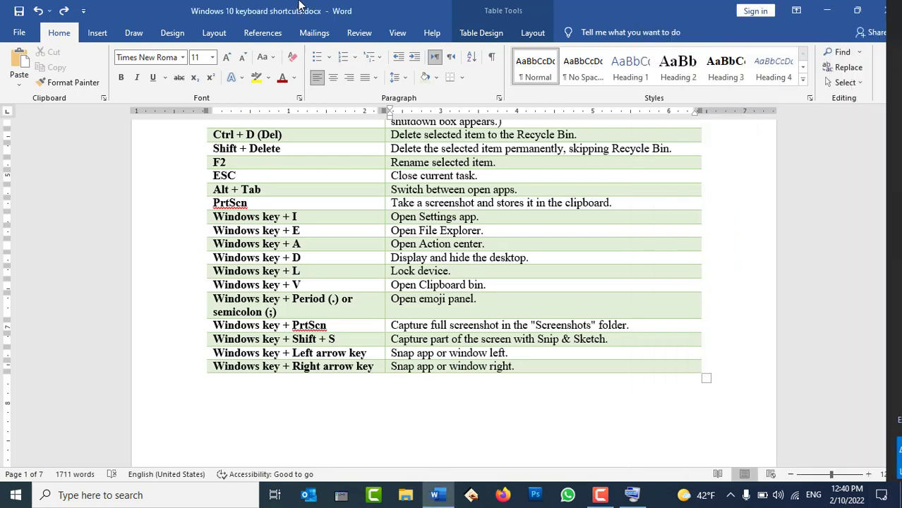
{"action": "left_click", "coordinate": [336, 240]}
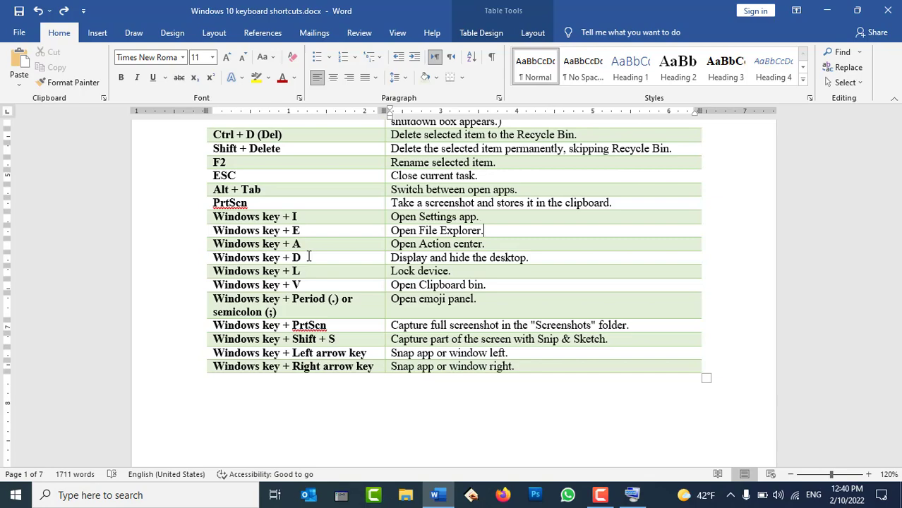
Show the desktop and restore the Word document window, twice in a row.
{"action": "key", "text": "super+d"}
{"action": "key", "text": "super+d"}
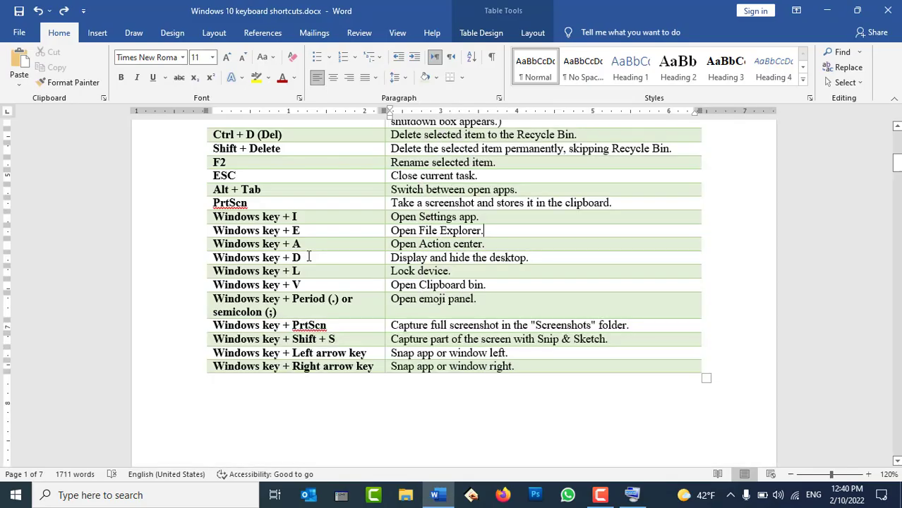
{"action": "key", "text": "super+d"}
{"action": "key", "text": "super+d"}
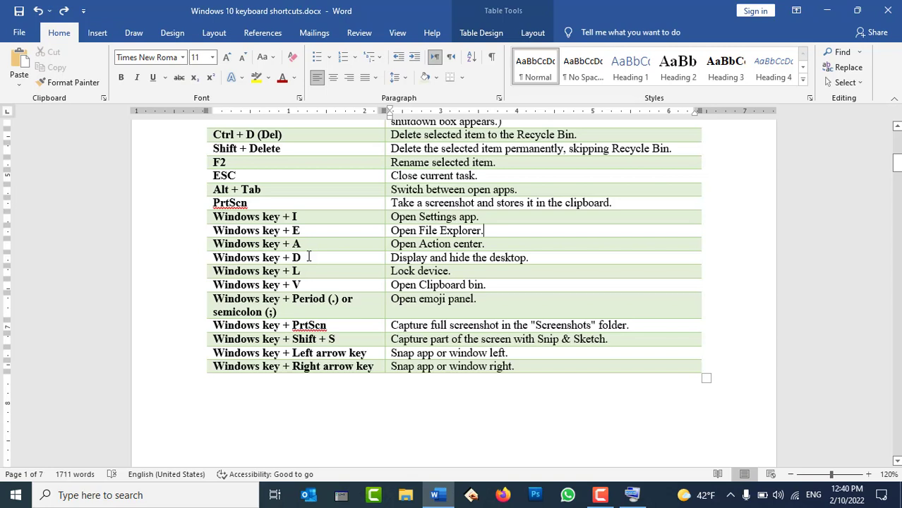